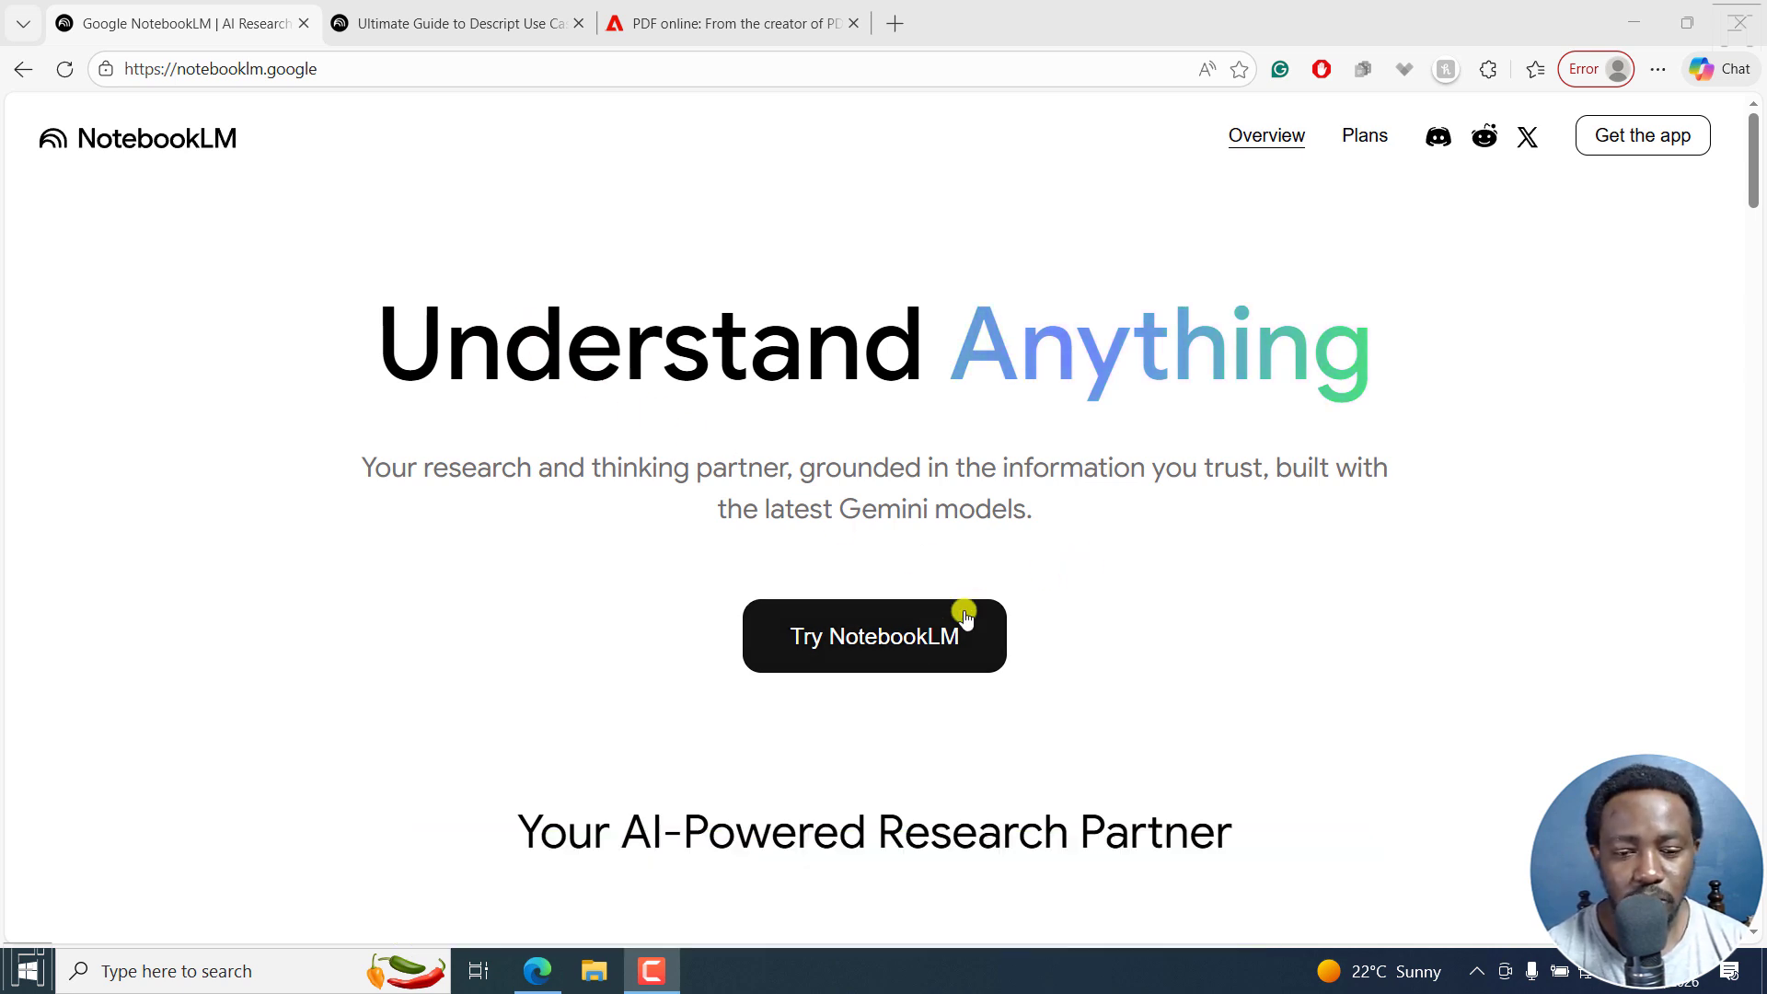
- Enter NotebookLM from its landing page and scroll through the recent notebooks list
left_click(922, 639)
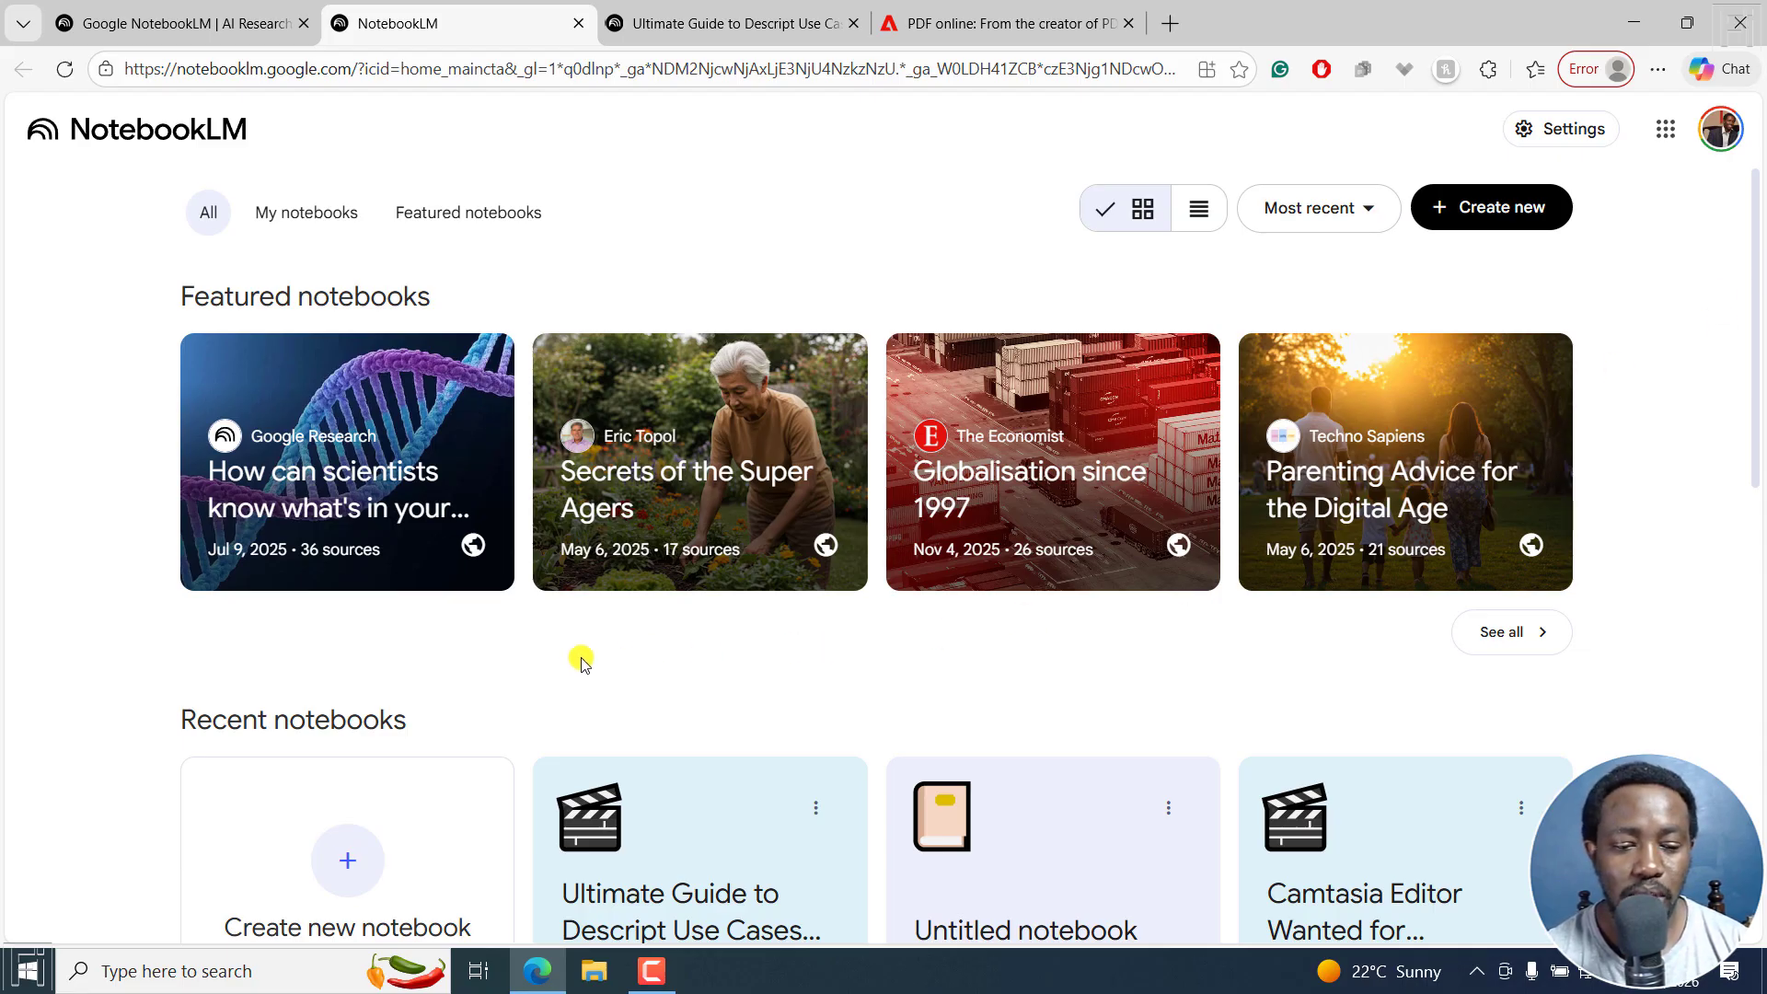
left_click_drag(1759, 399, 1758, 444)
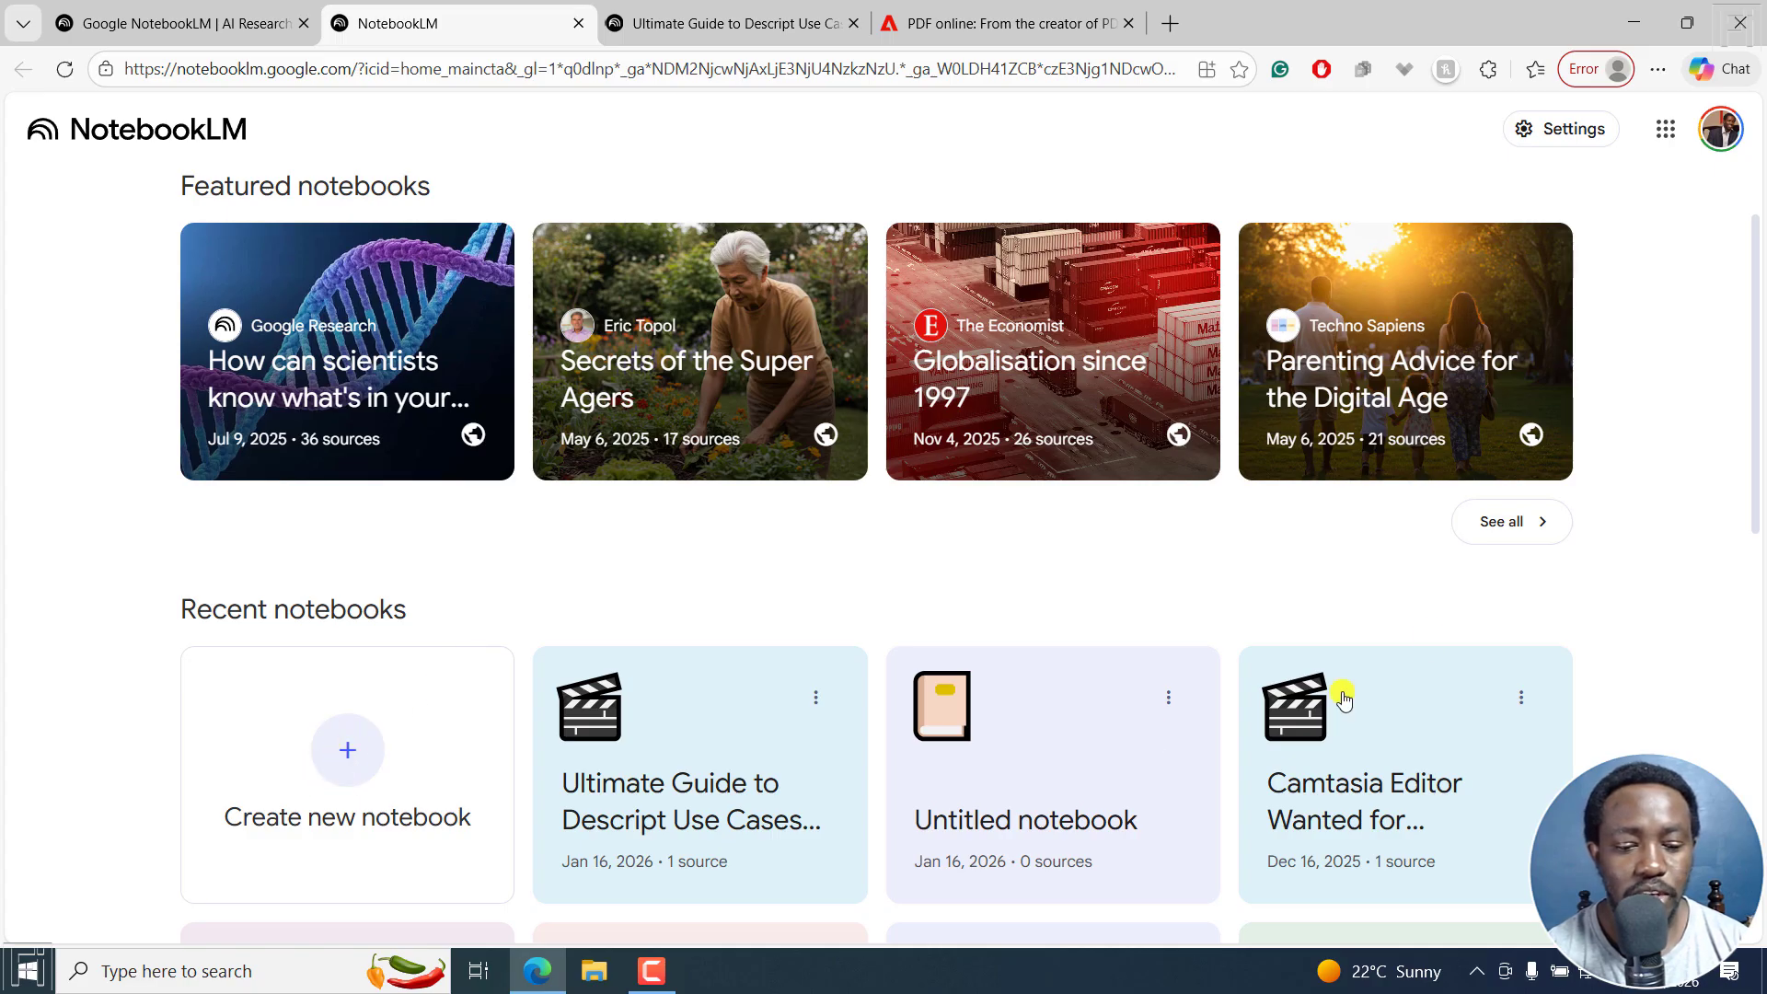
scroll(1756, 349, "up", 2)
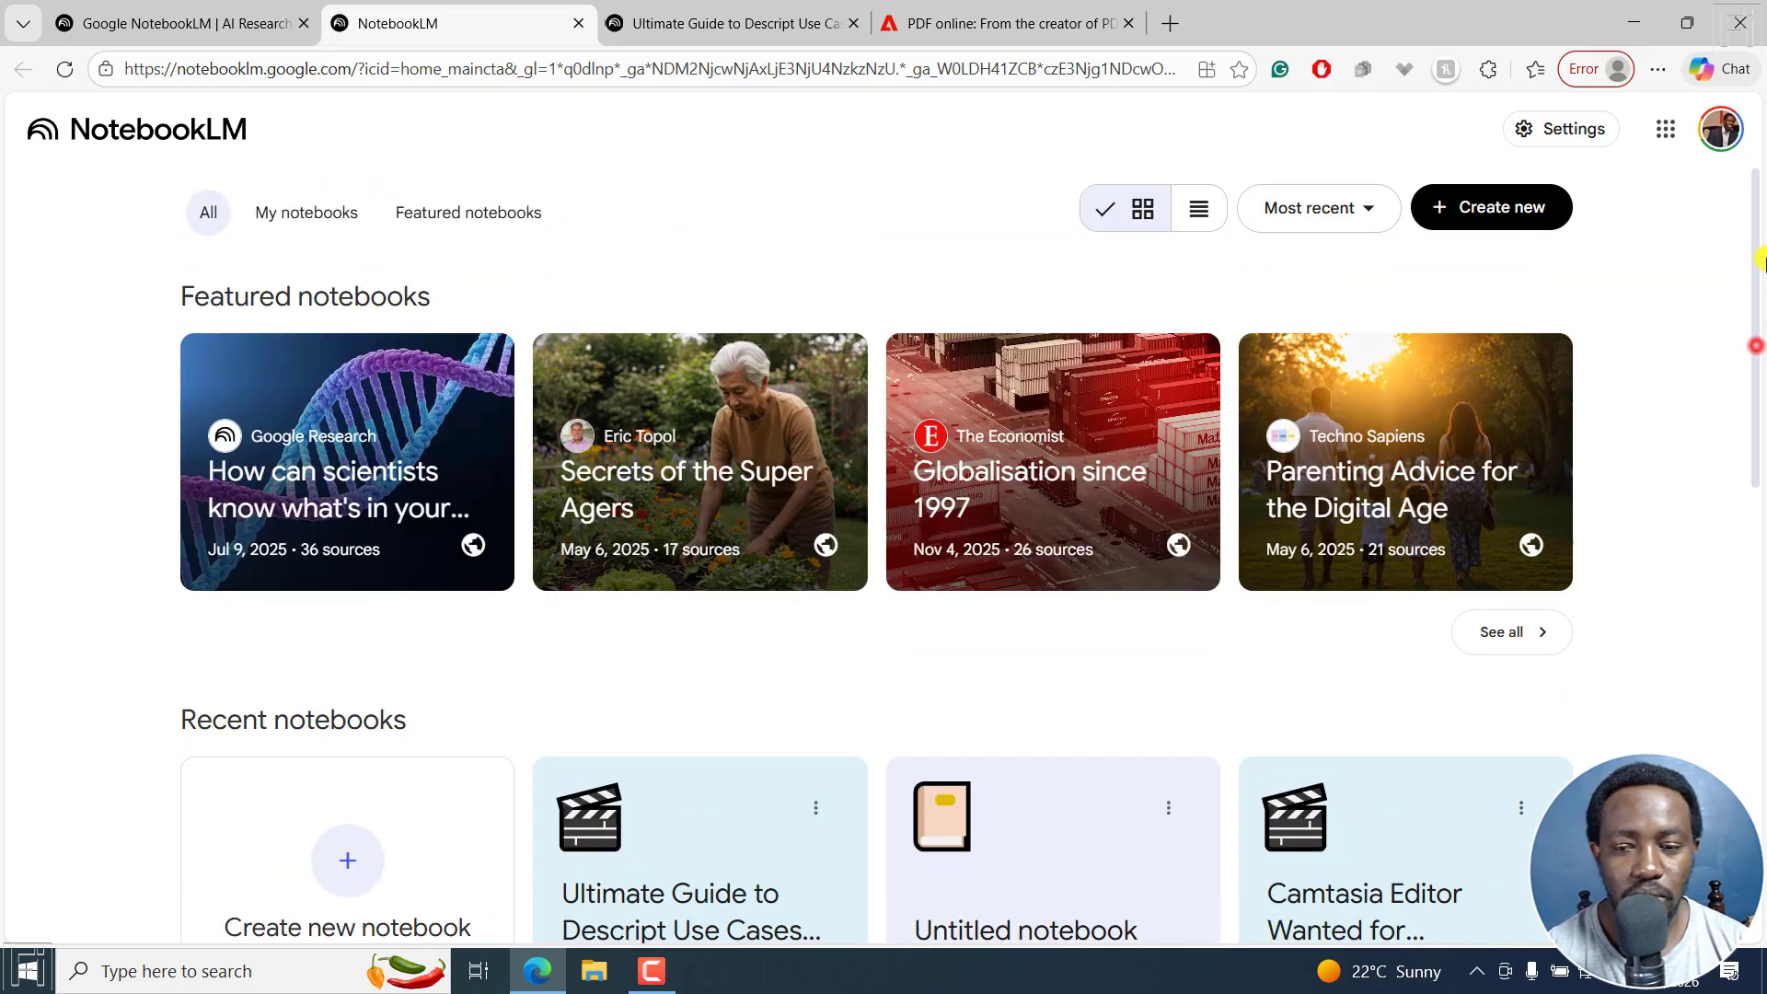
- Create a new untitled notebook and browse its upload, Google Drive, link and paste source options
left_click(1491, 212)
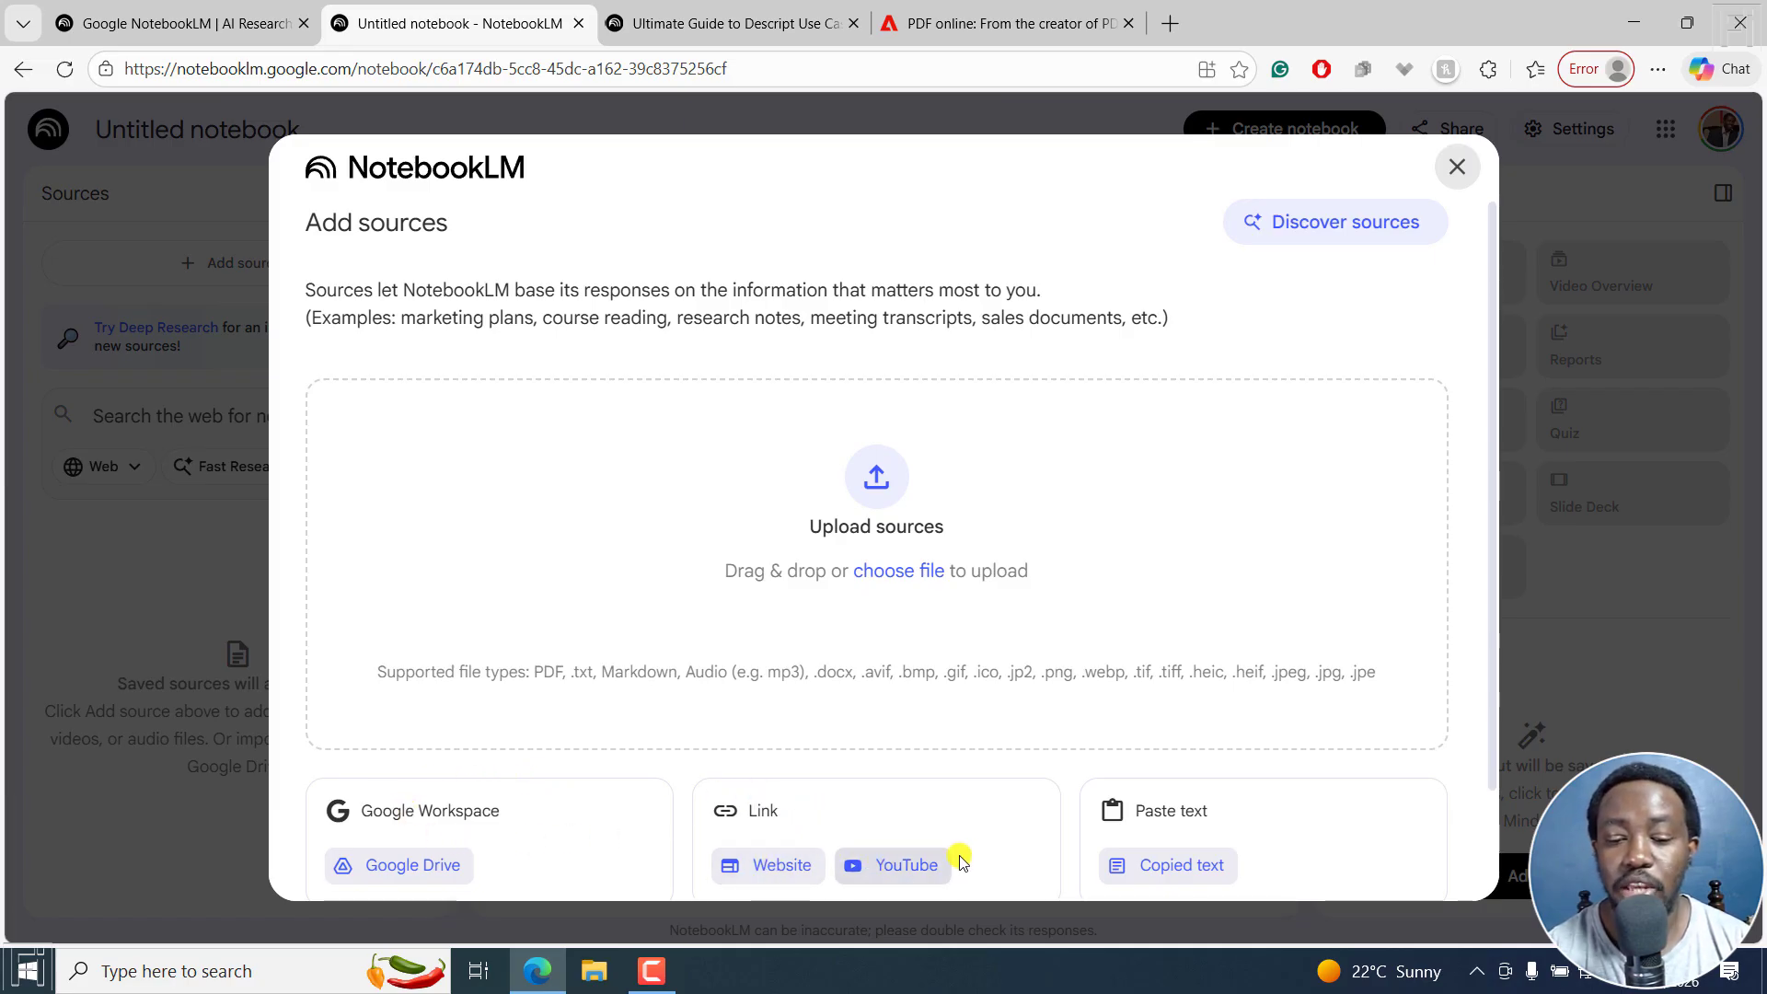
left_click_drag(1495, 559, 1489, 672)
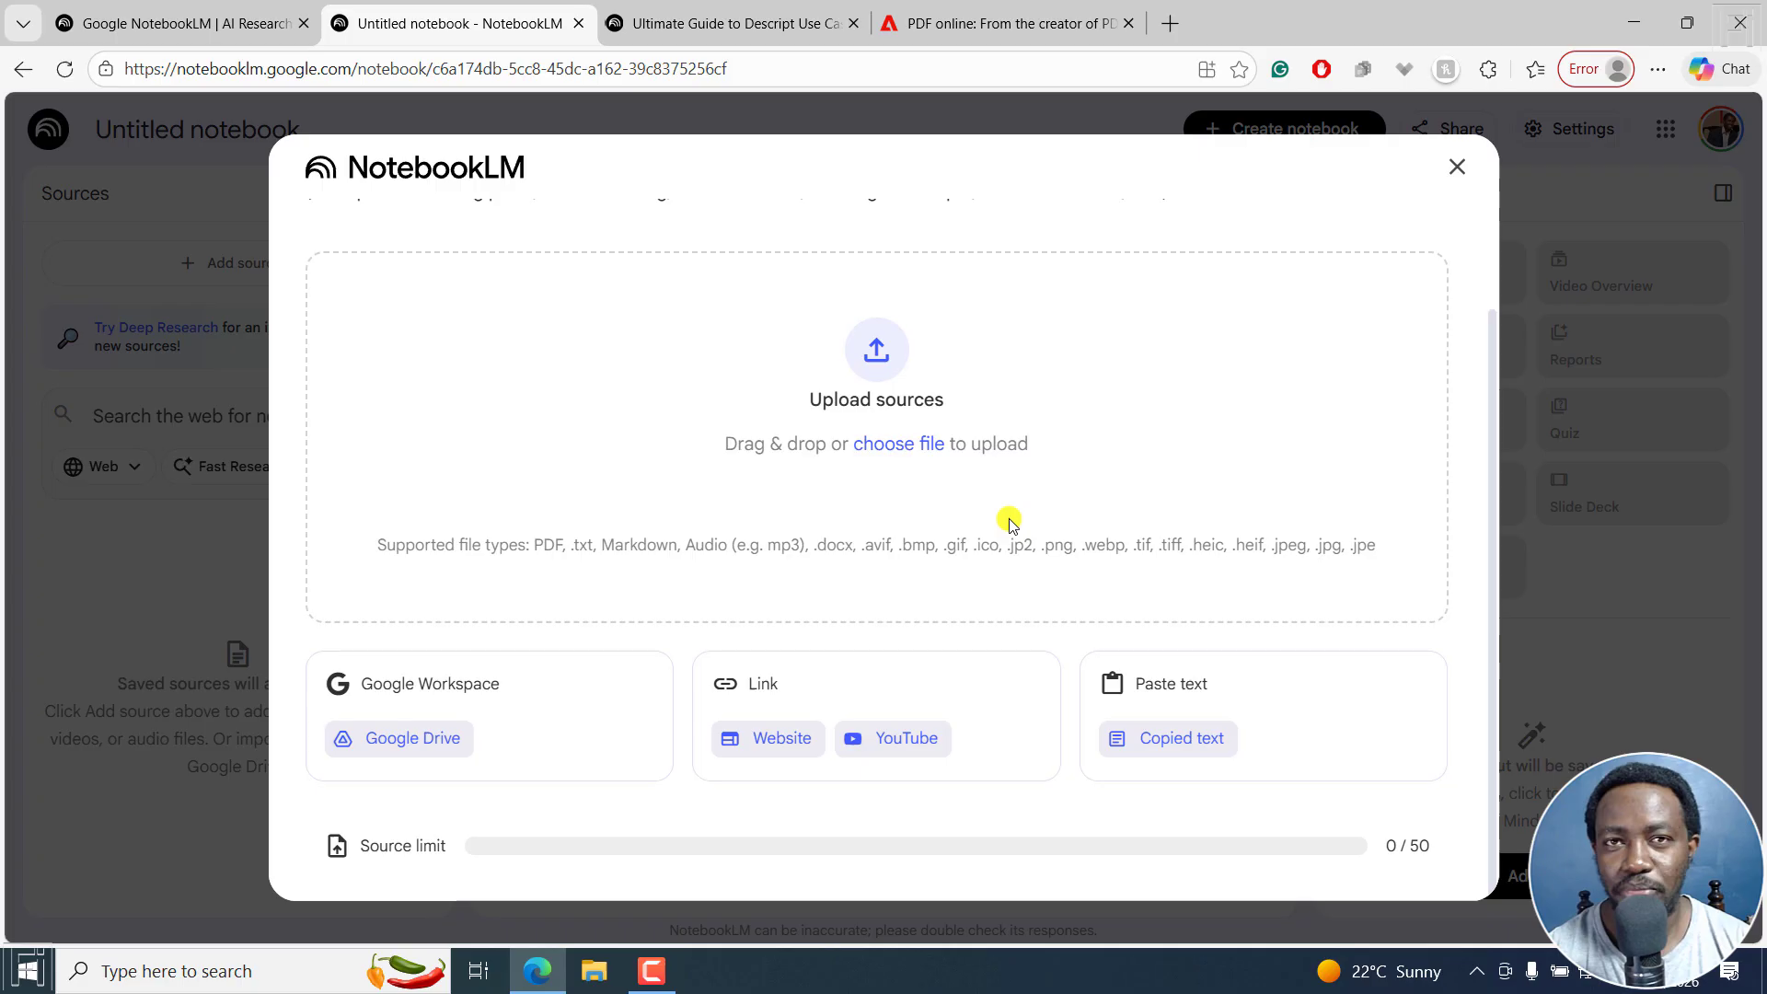
left_click_drag(1493, 359, 1493, 230)
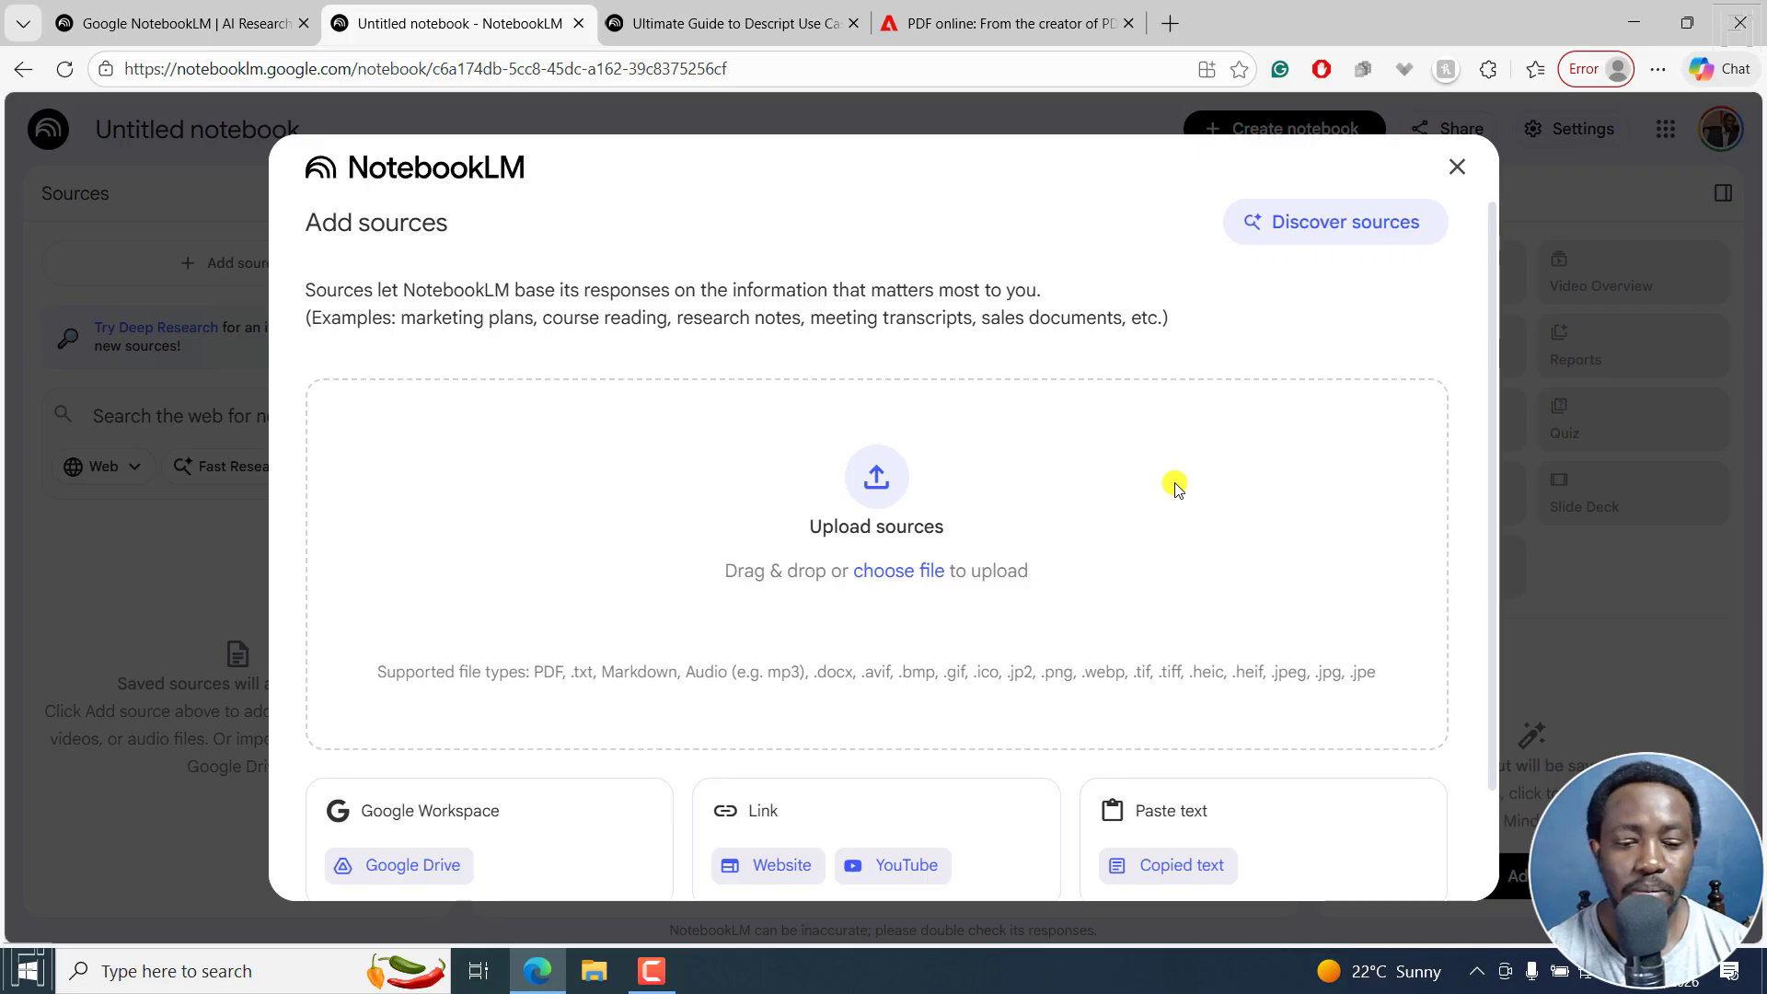
- Upload 'Tips to Speed Up Audio and Video Transcription.pdf' from Desktop > PDF and review its summary
left_click(893, 572)
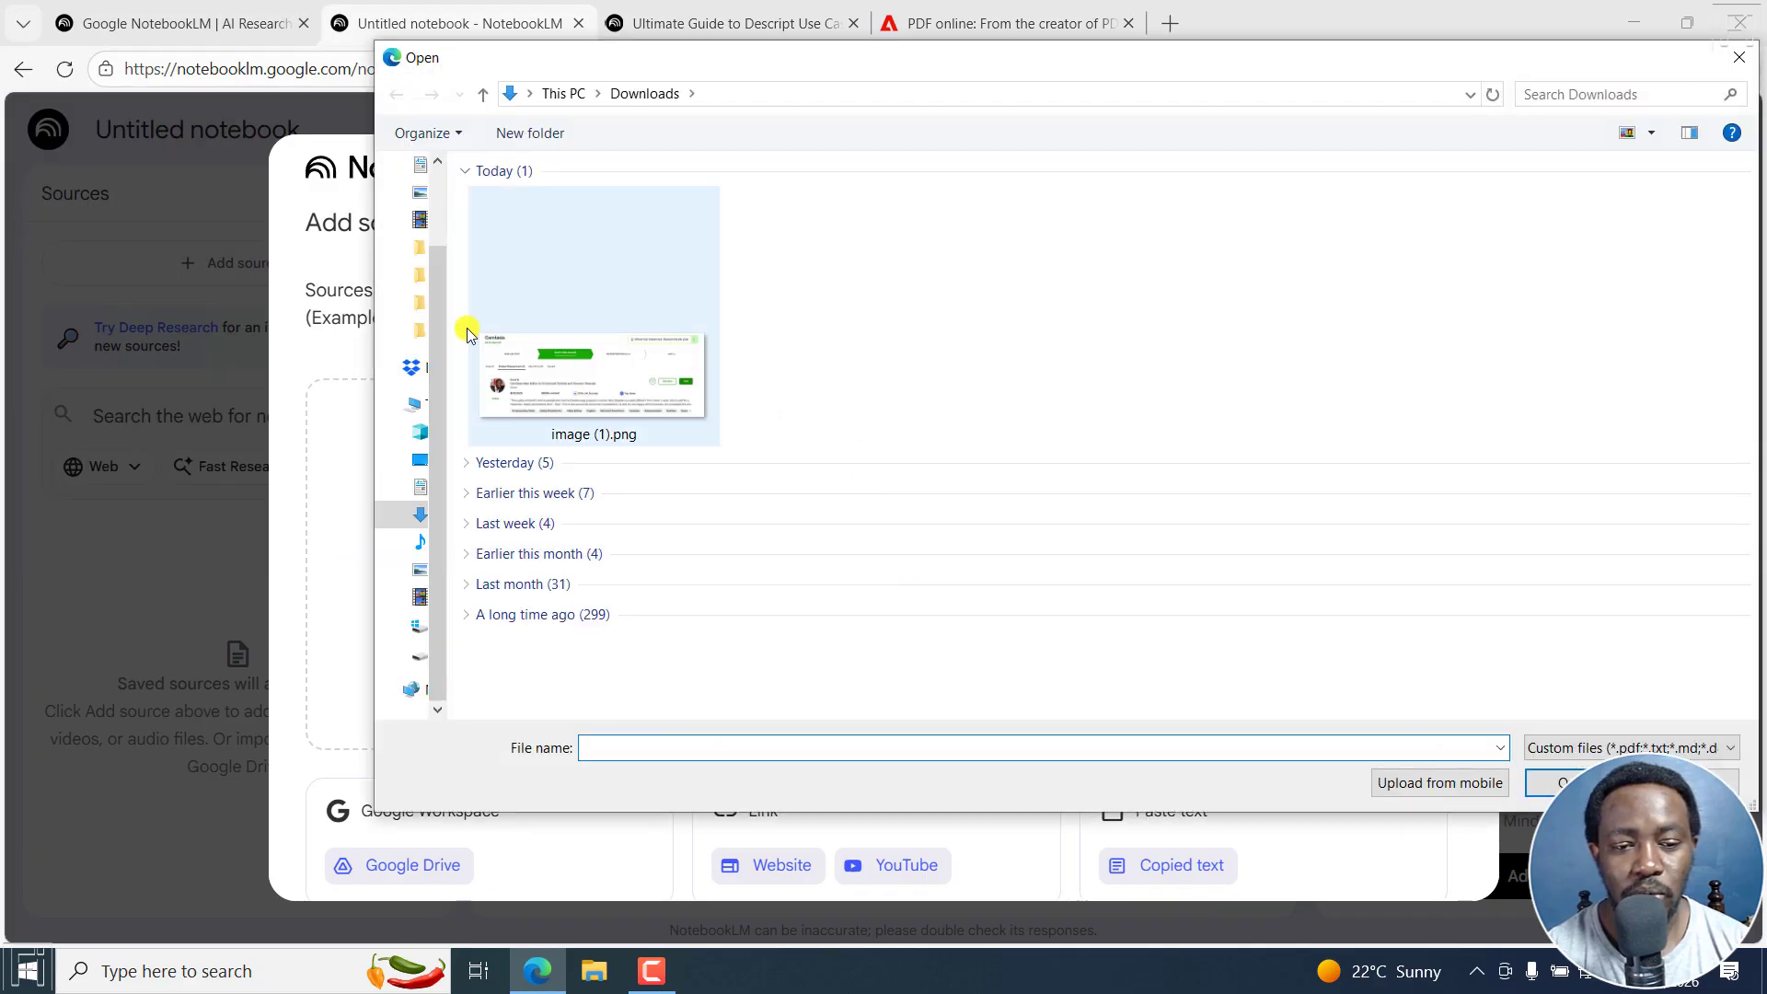
left_click(423, 328)
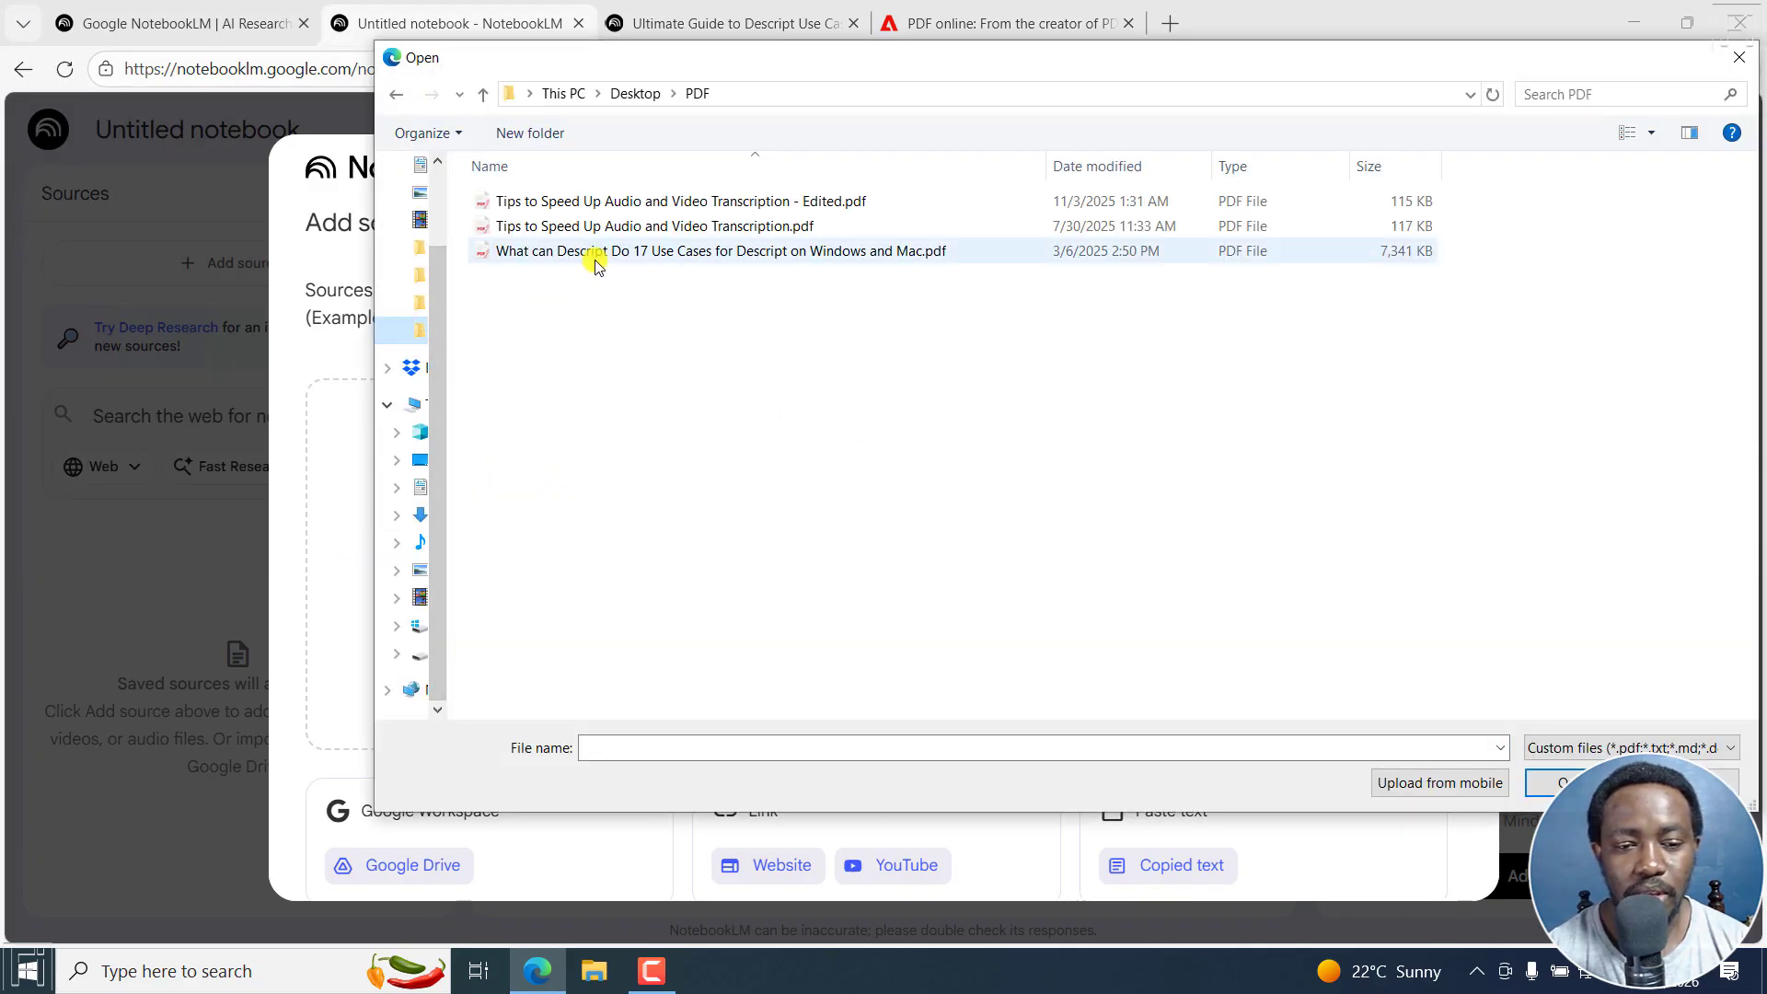
left_click(615, 230)
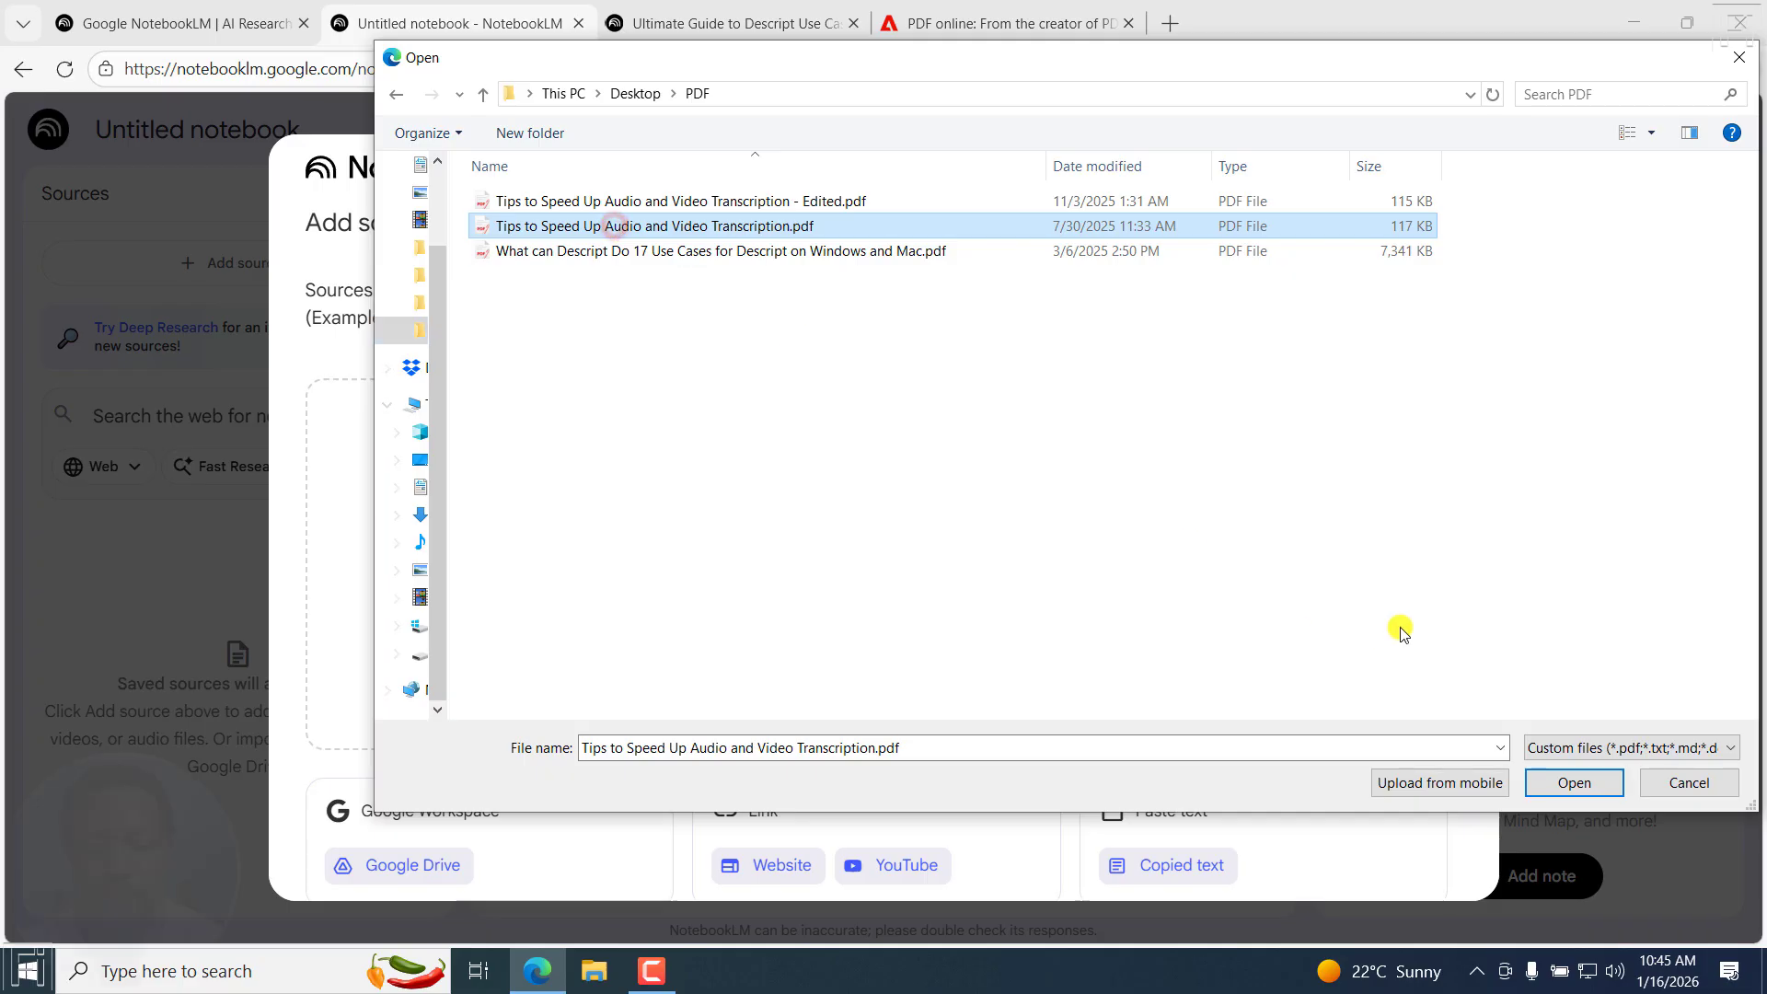
left_click(1574, 783)
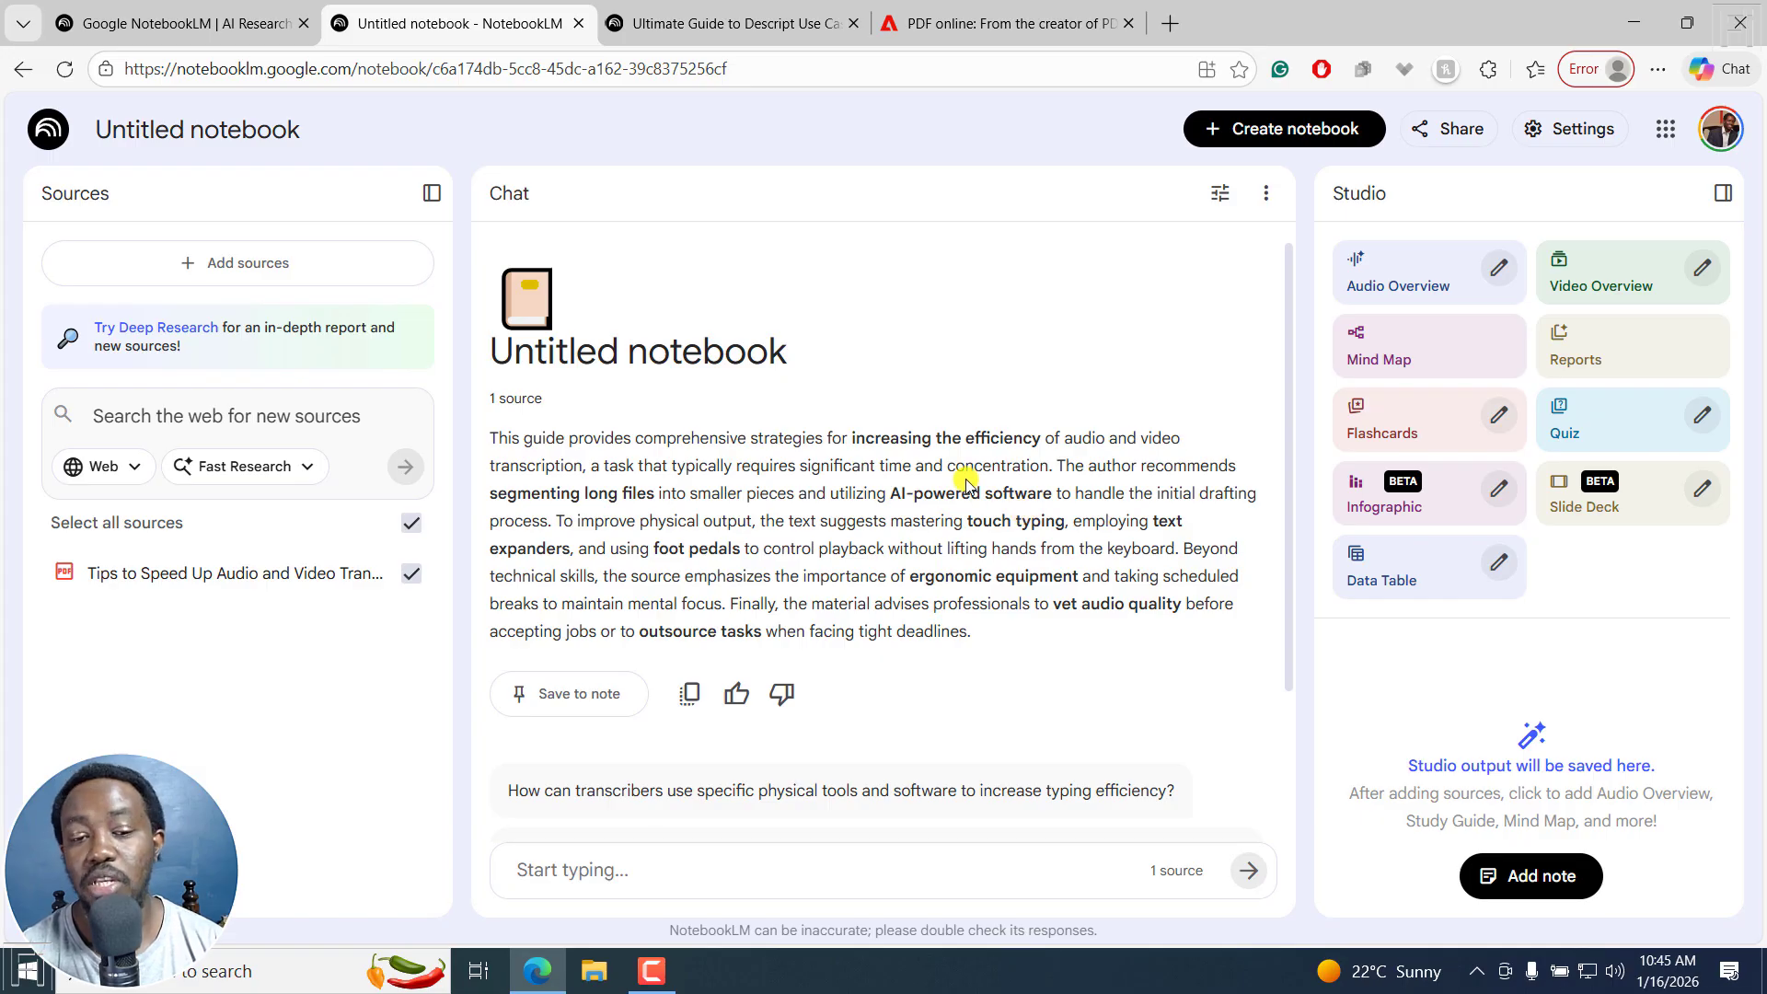
left_click_drag(489, 439, 1025, 635)
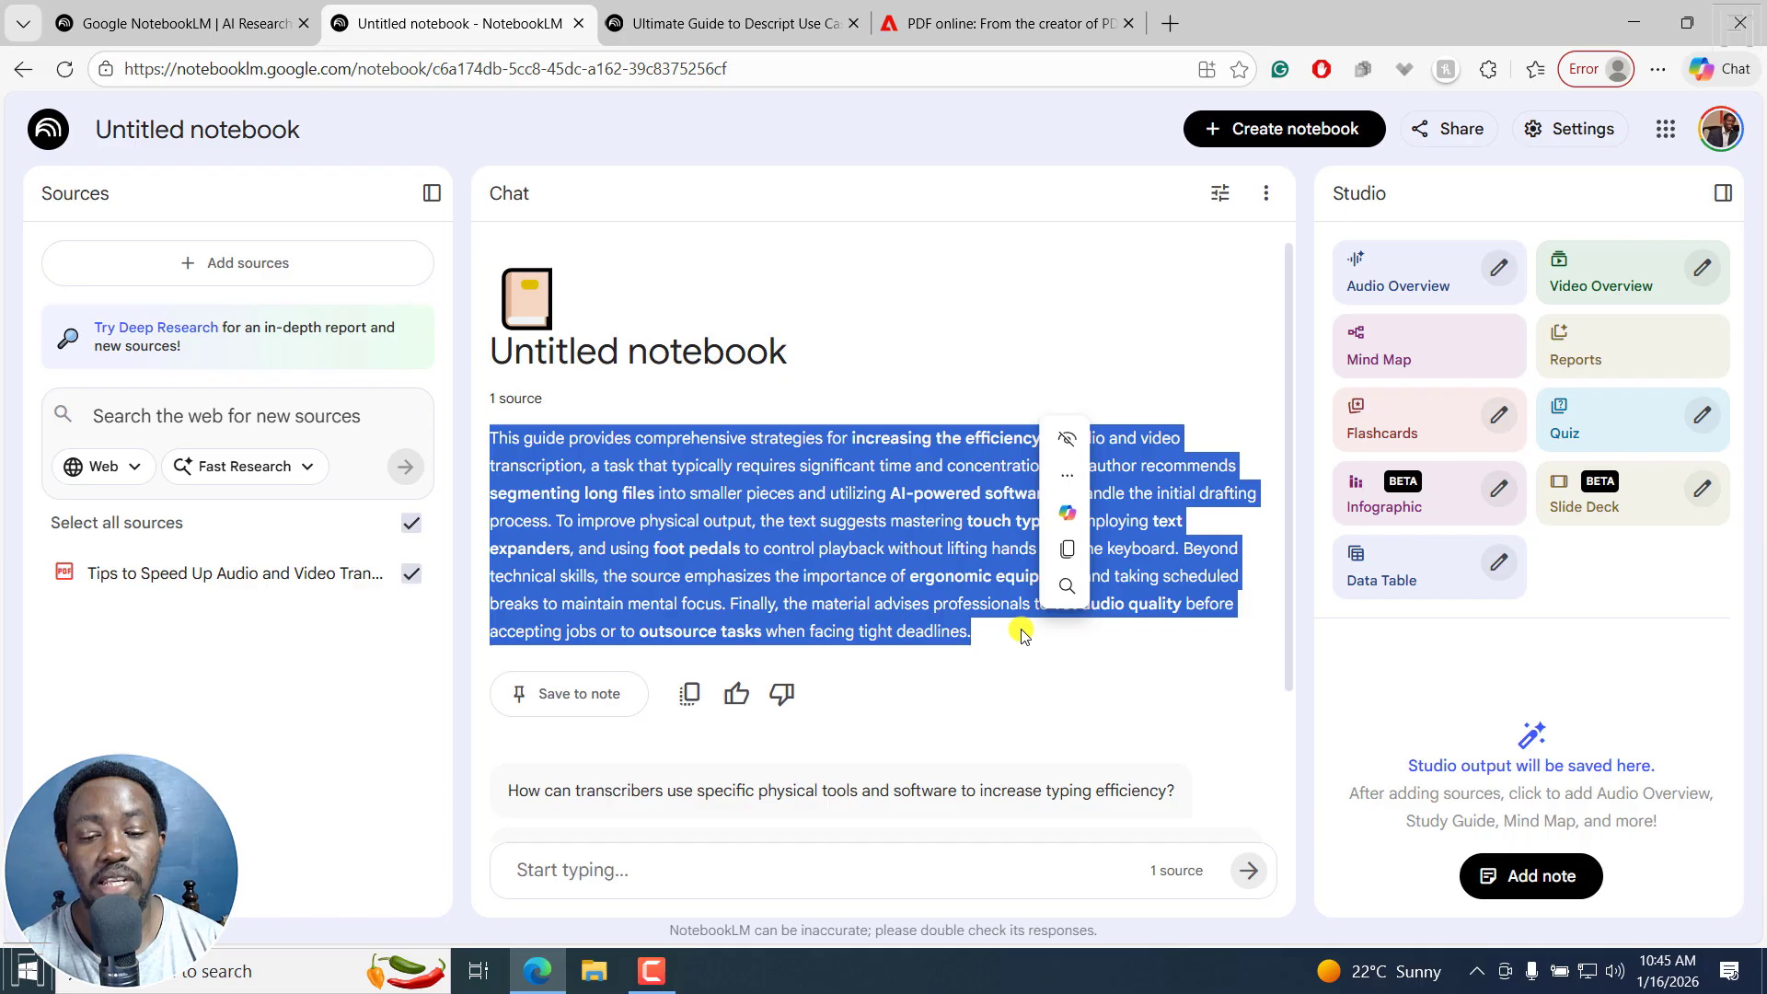
left_click(1022, 635)
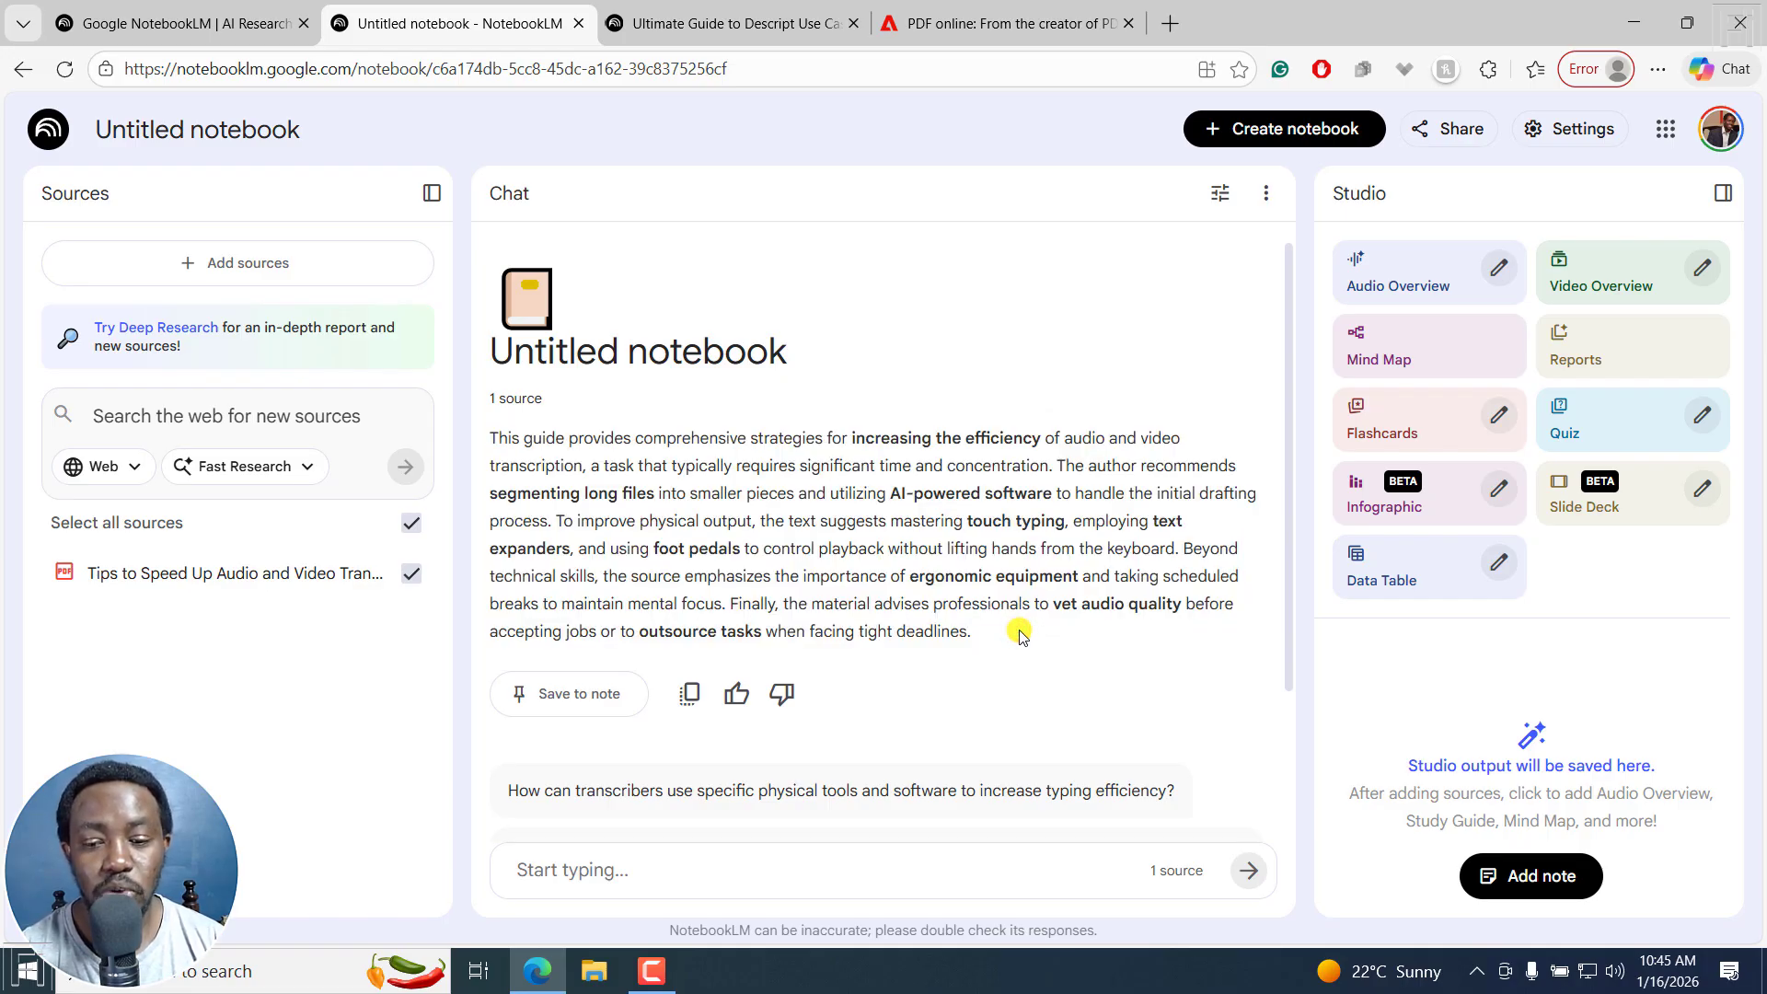
- Open the transcription tips PDF in PDFgear from File Explorer, skim it, then return to Edge
left_click(594, 971)
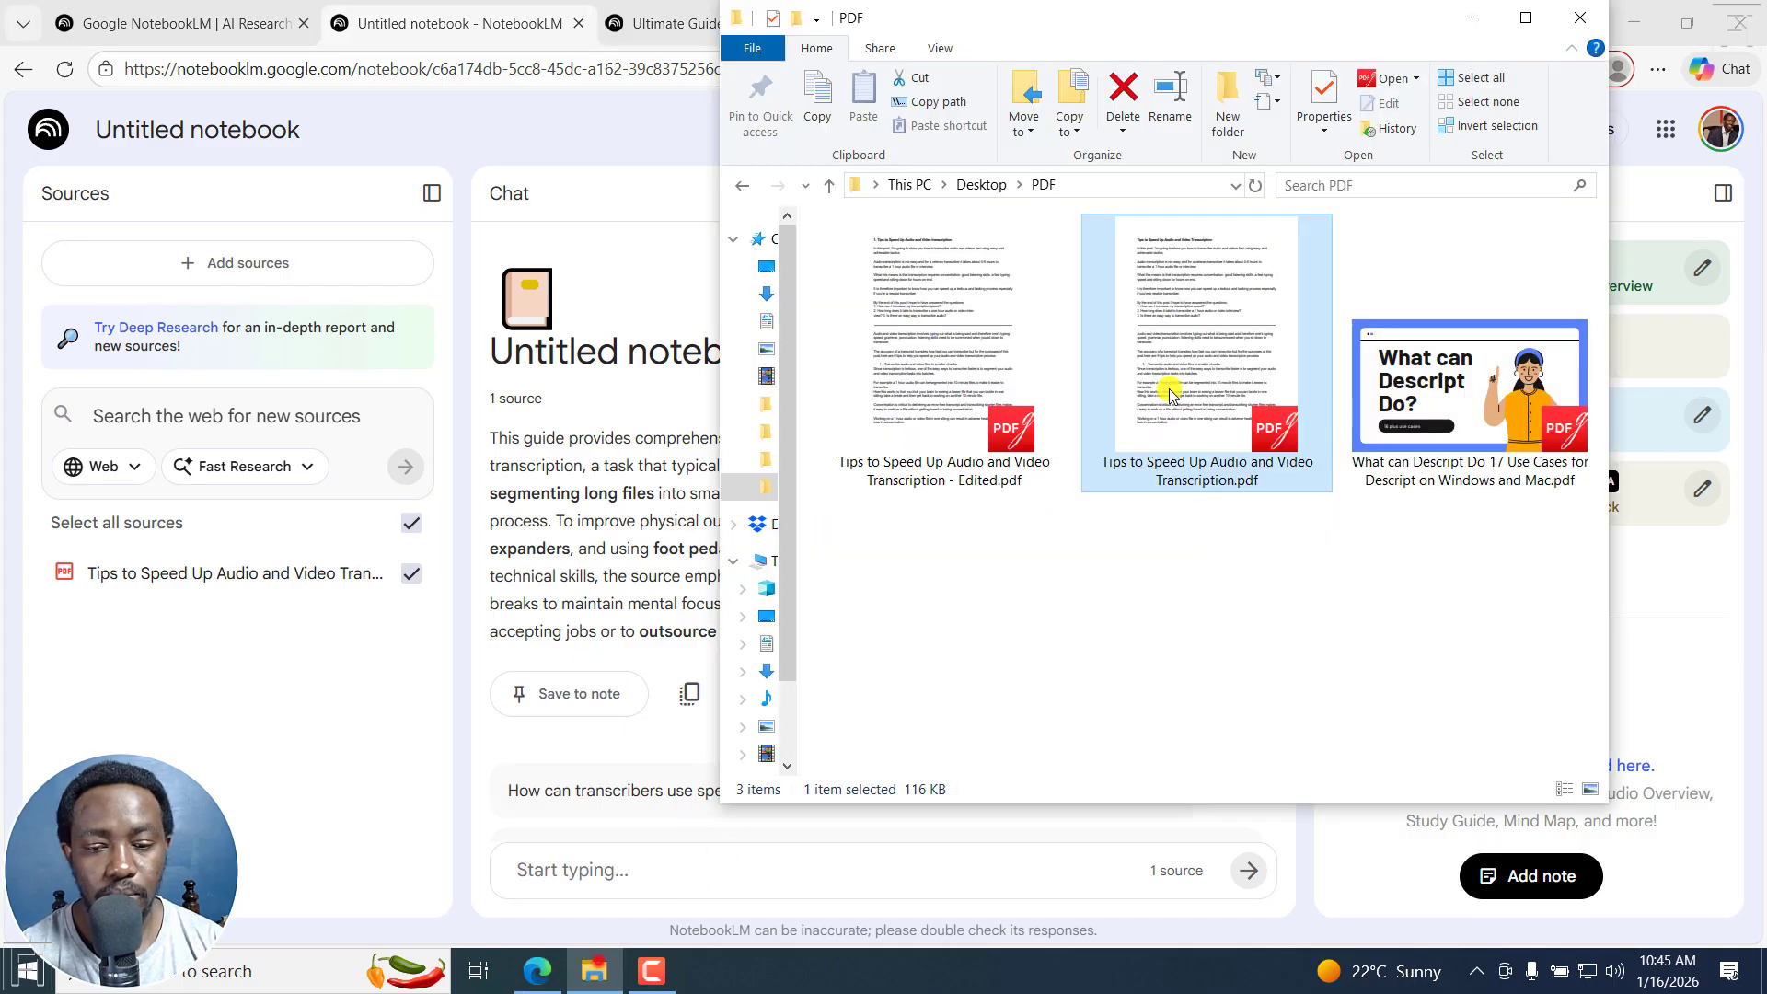
double_click(1171, 393)
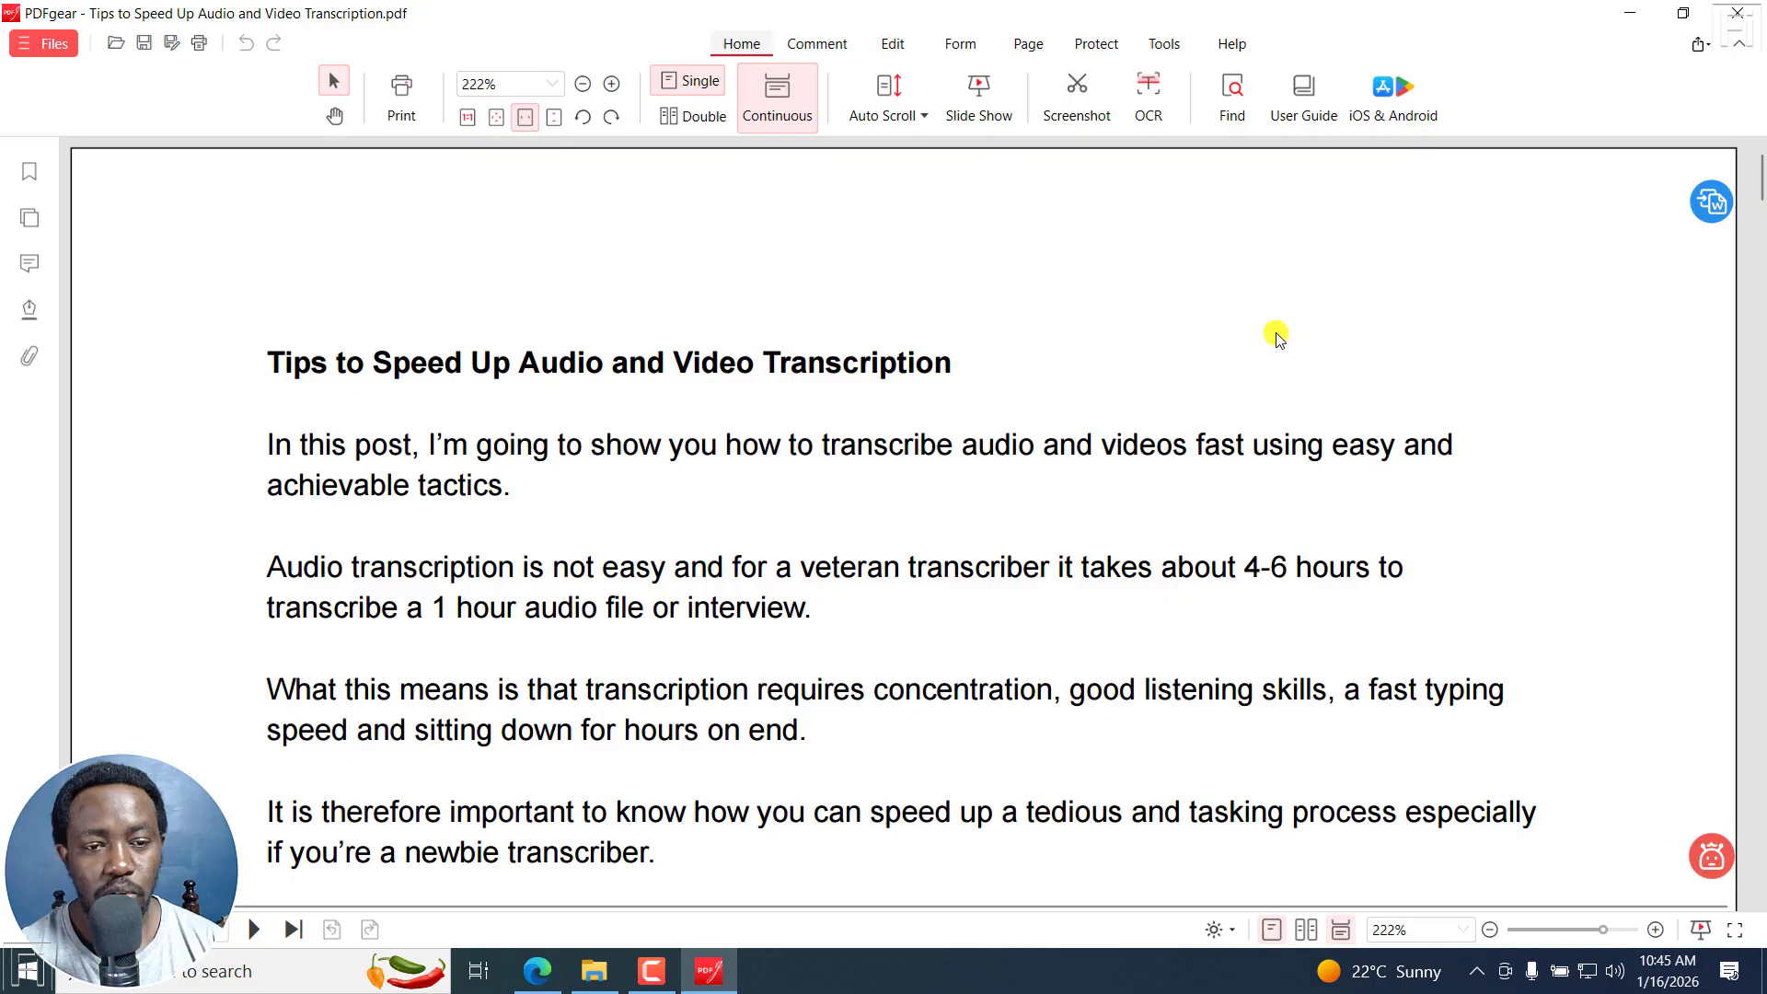
left_click_drag(1759, 184, 1759, 135)
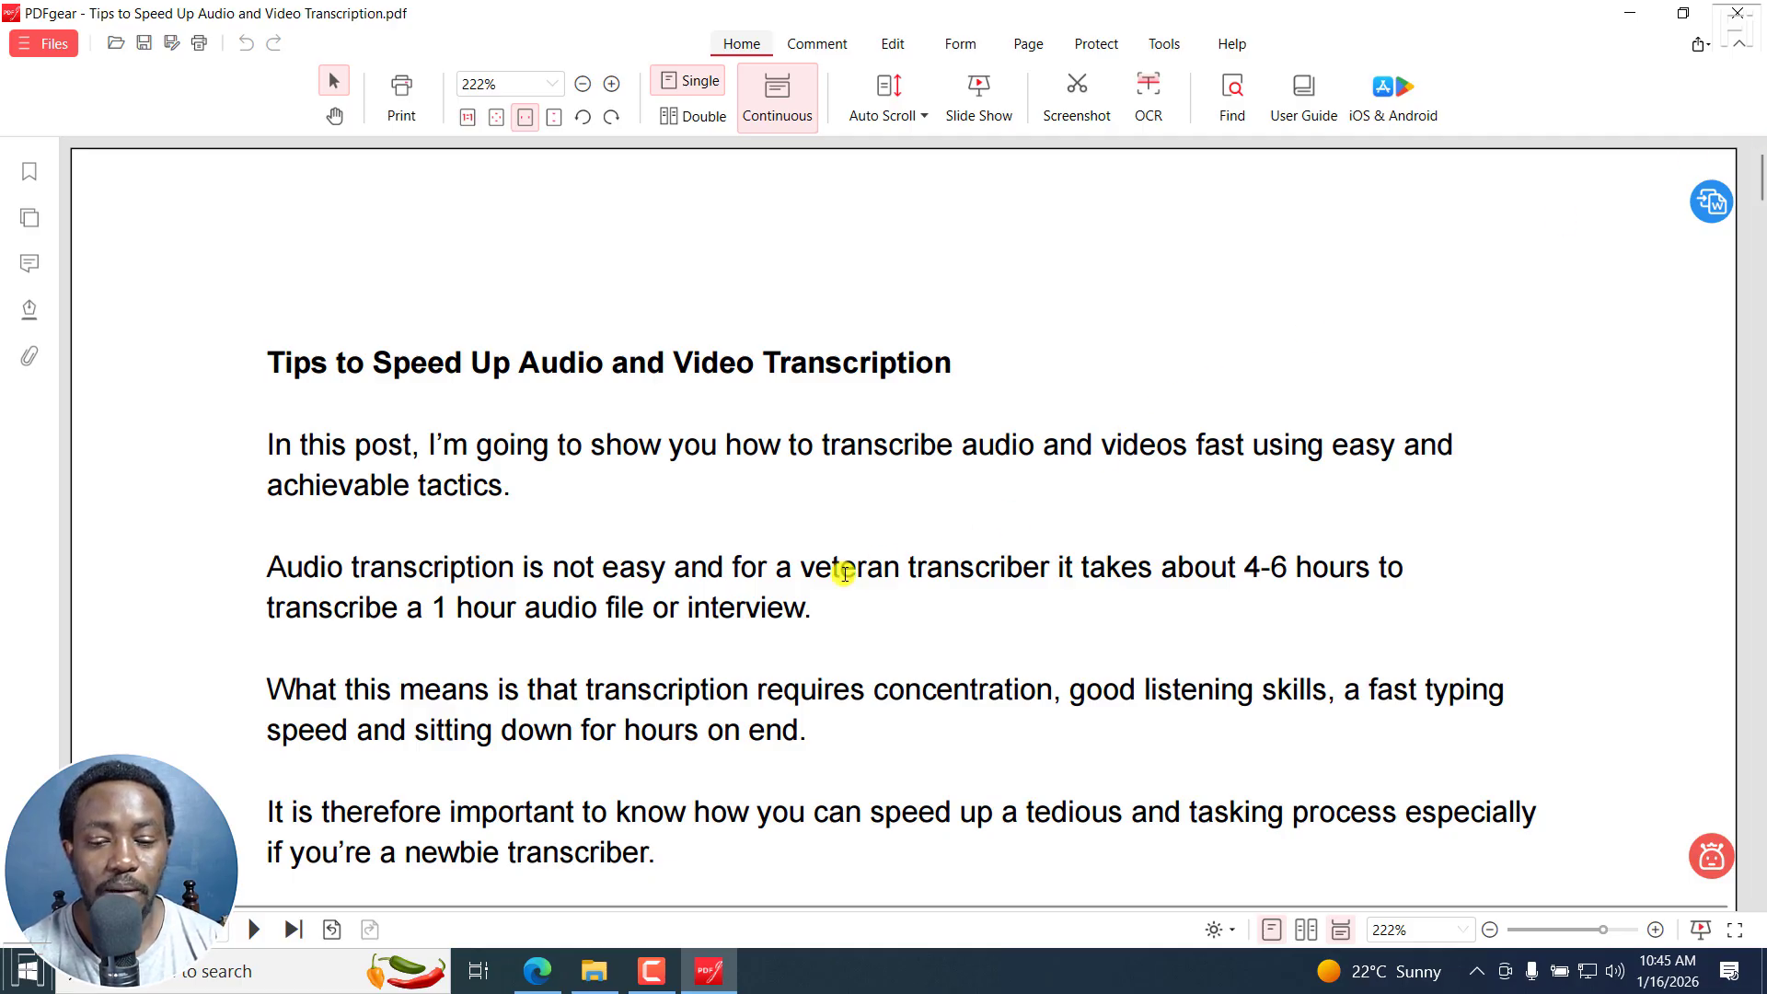
left_click(537, 971)
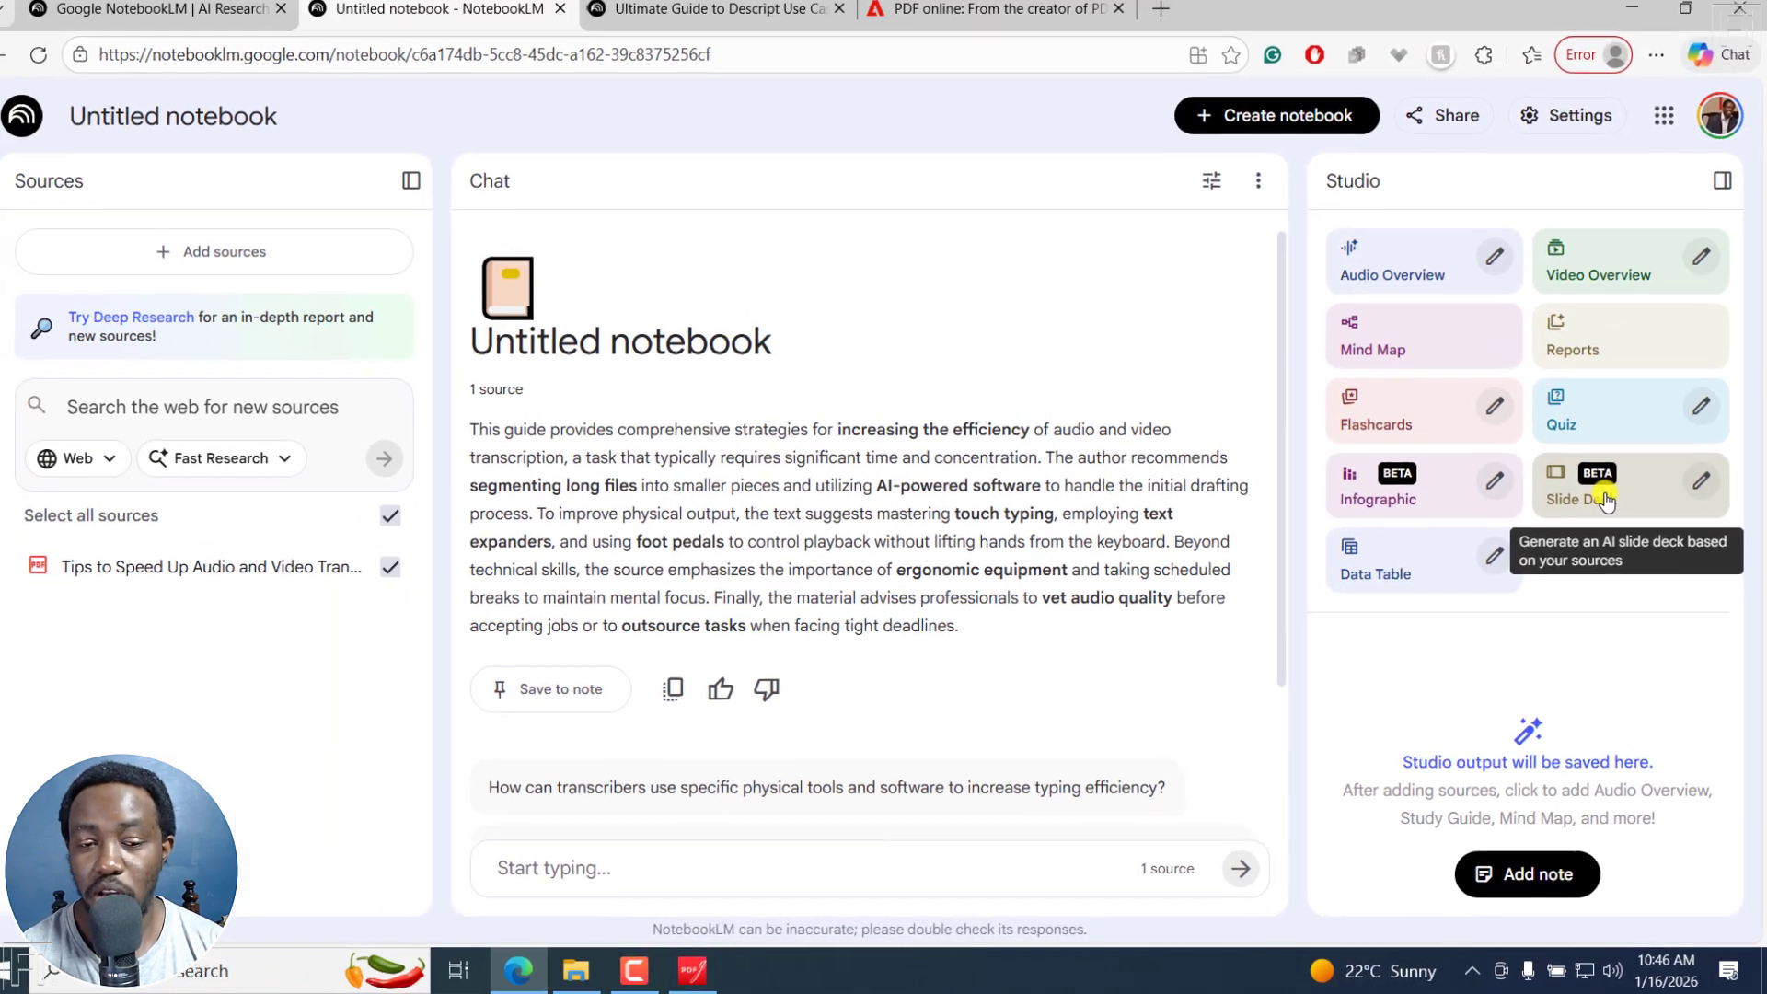
- Generate a Slide Deck in the Studio panel from the transcription tips source
mouse_move(118, 572)
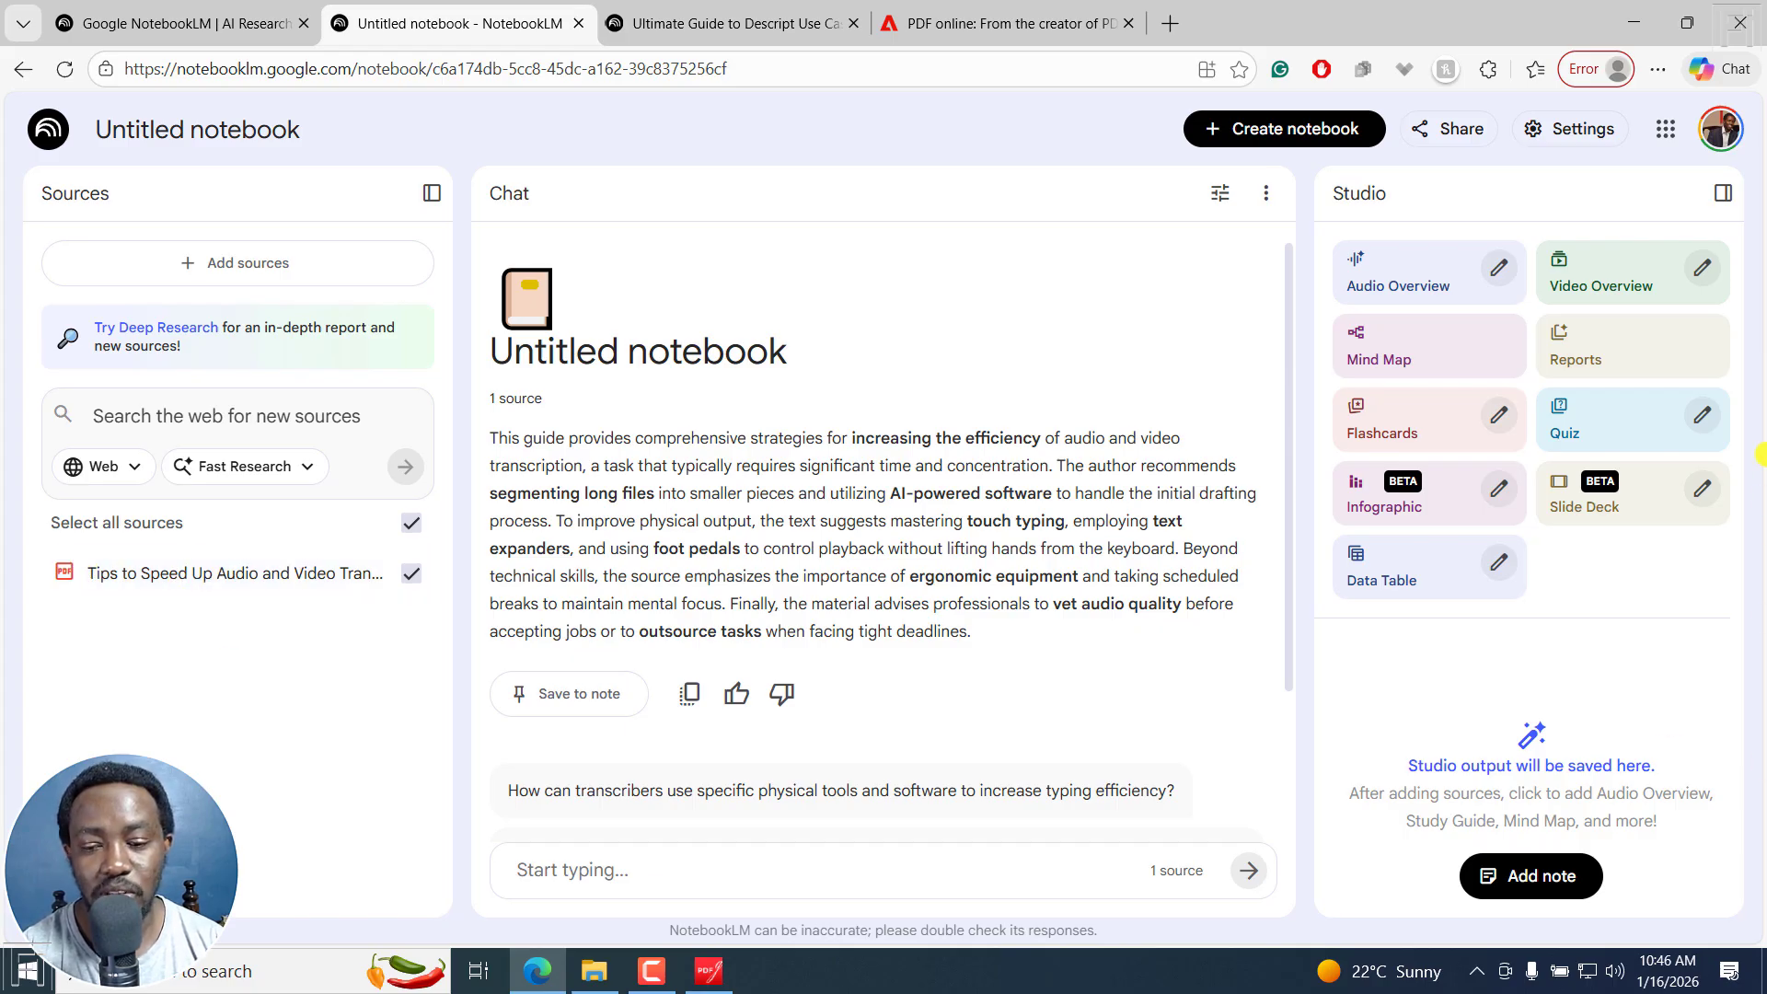
left_click(1584, 502)
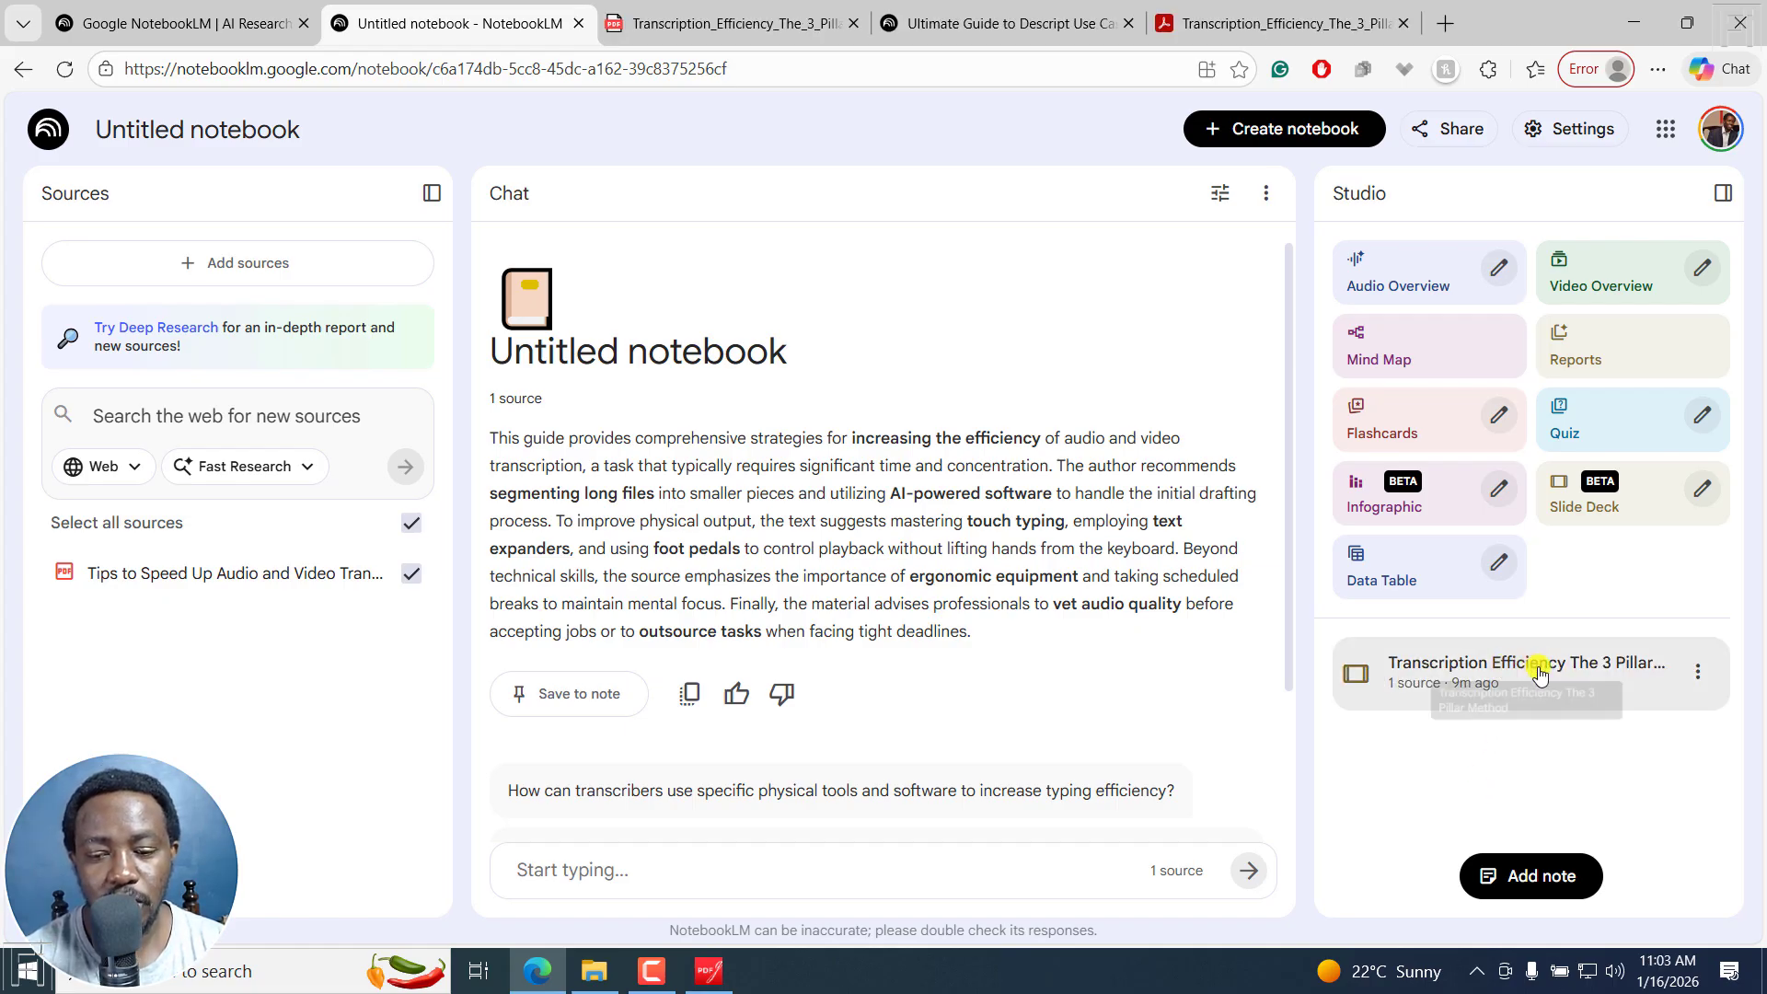
- Expand the 'Transcription Efficiency The 3 Pillar Method' deck and step through slides 2 to 5
left_click(1463, 674)
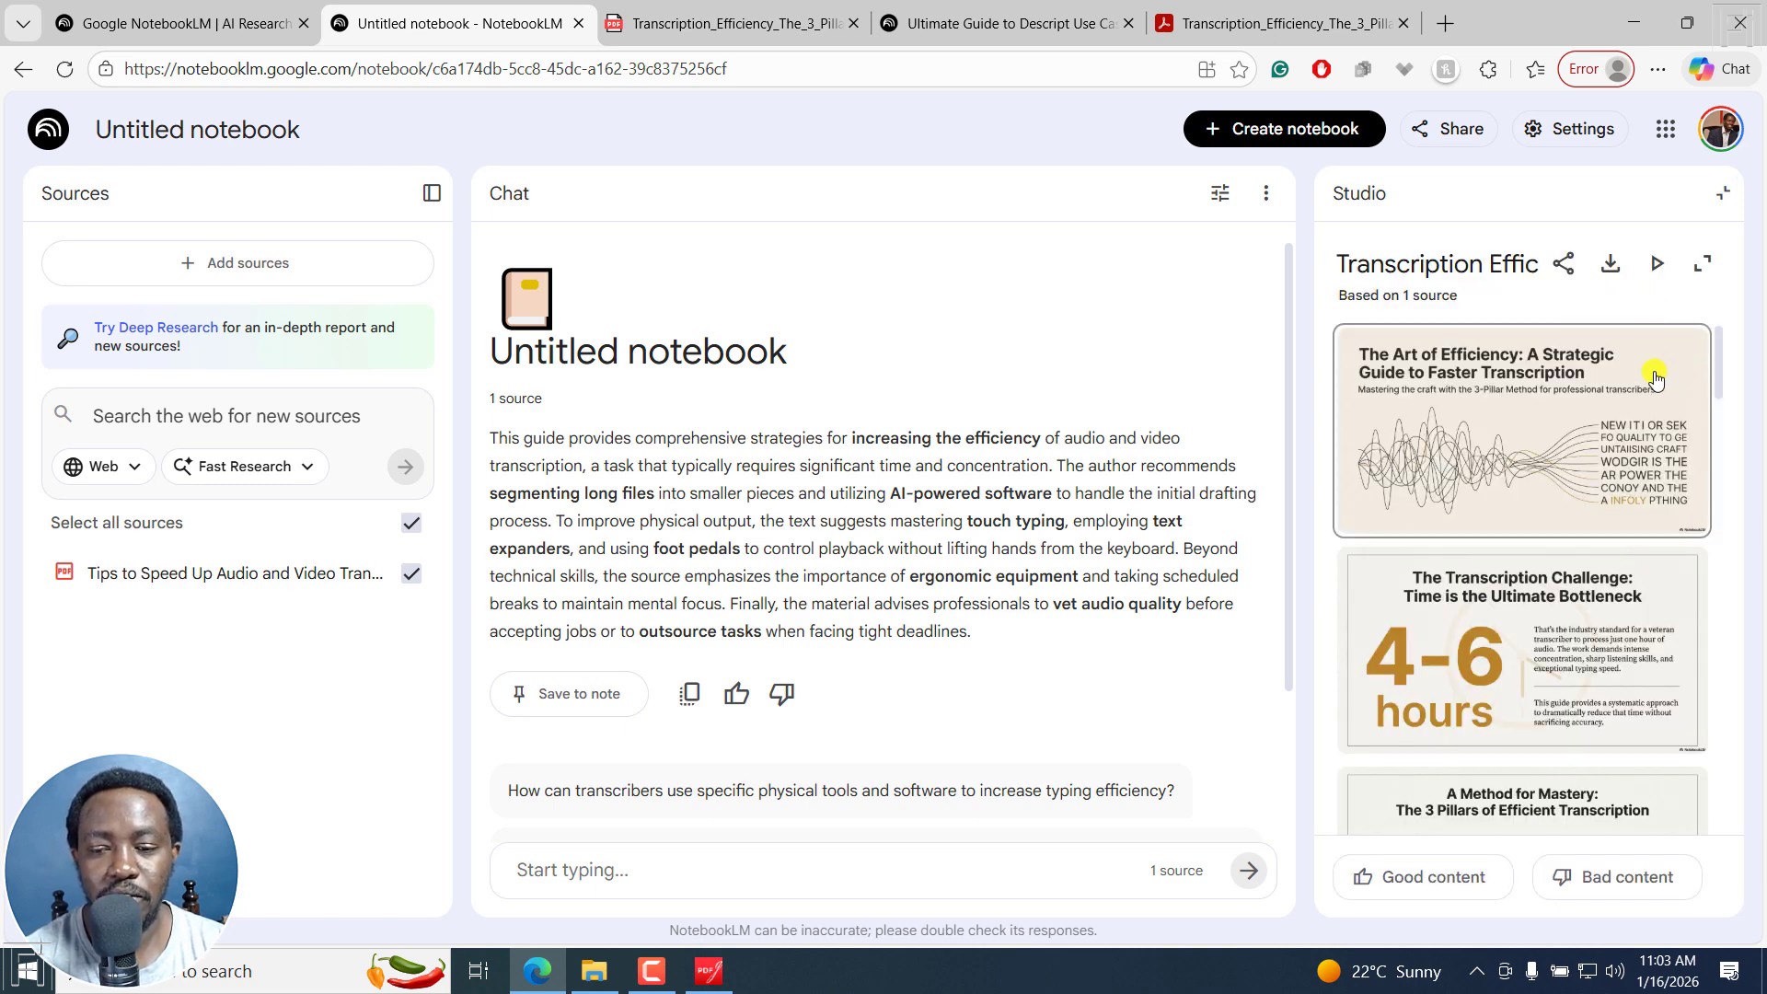
left_click(1703, 268)
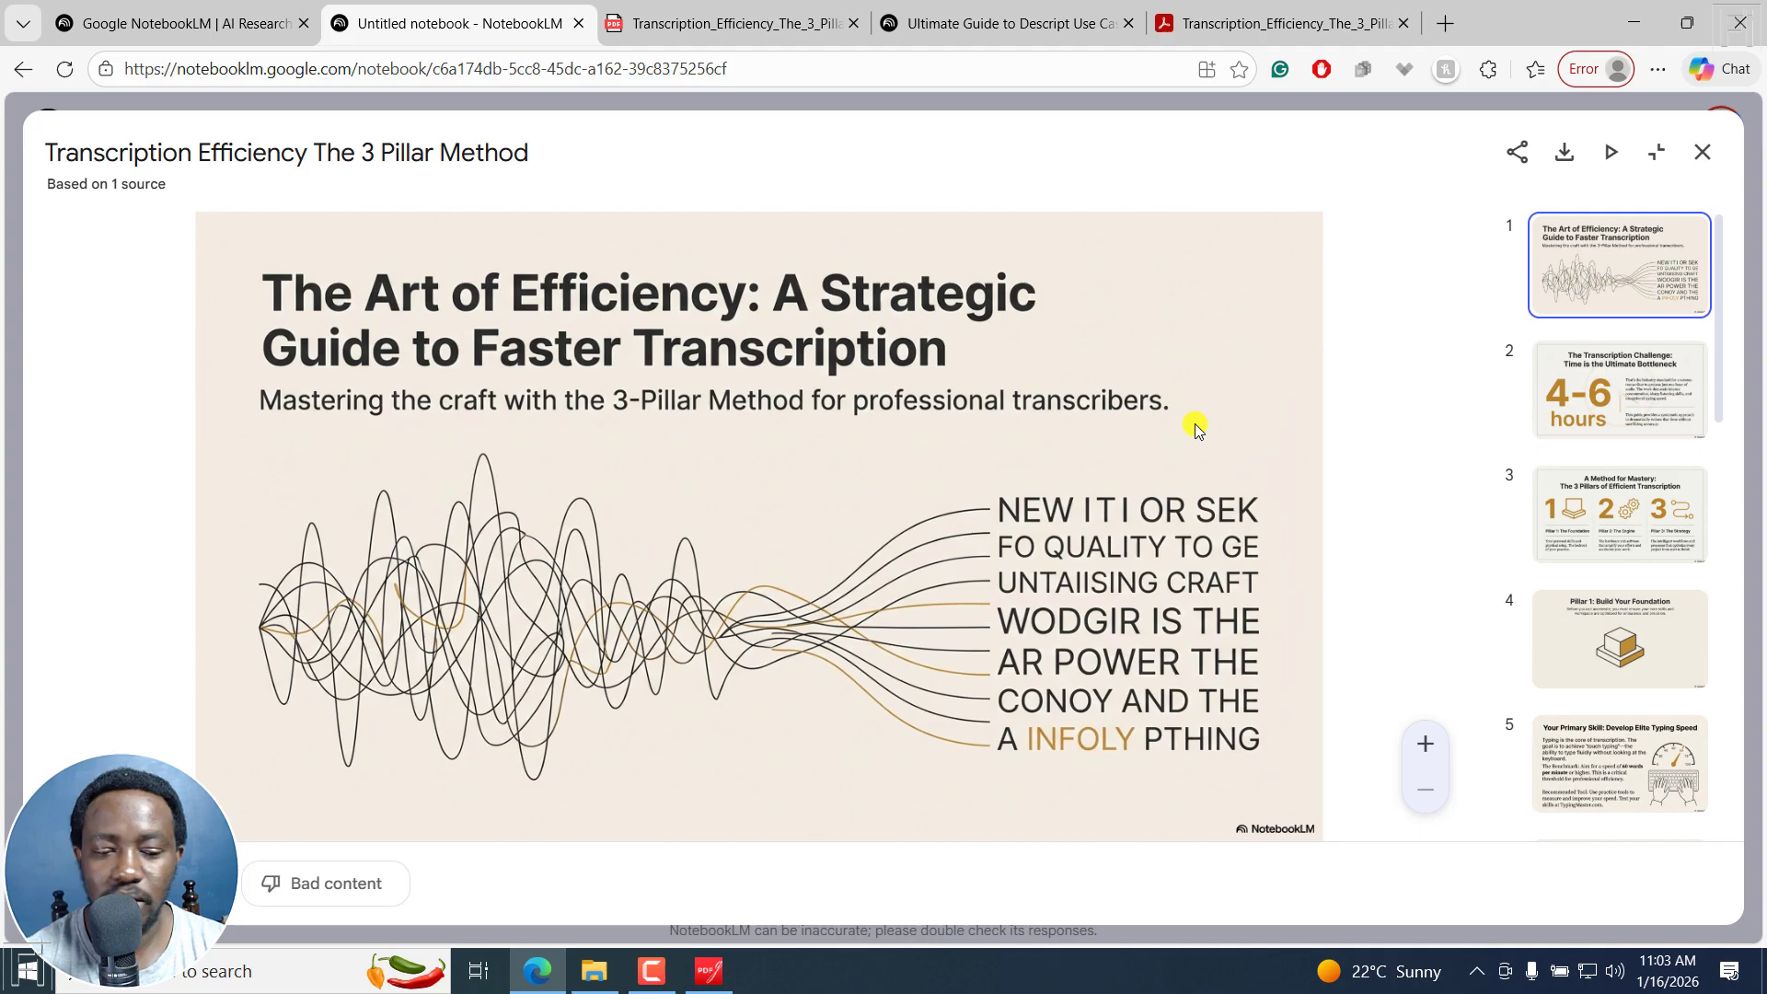
left_click(1625, 394)
left_click(1602, 527)
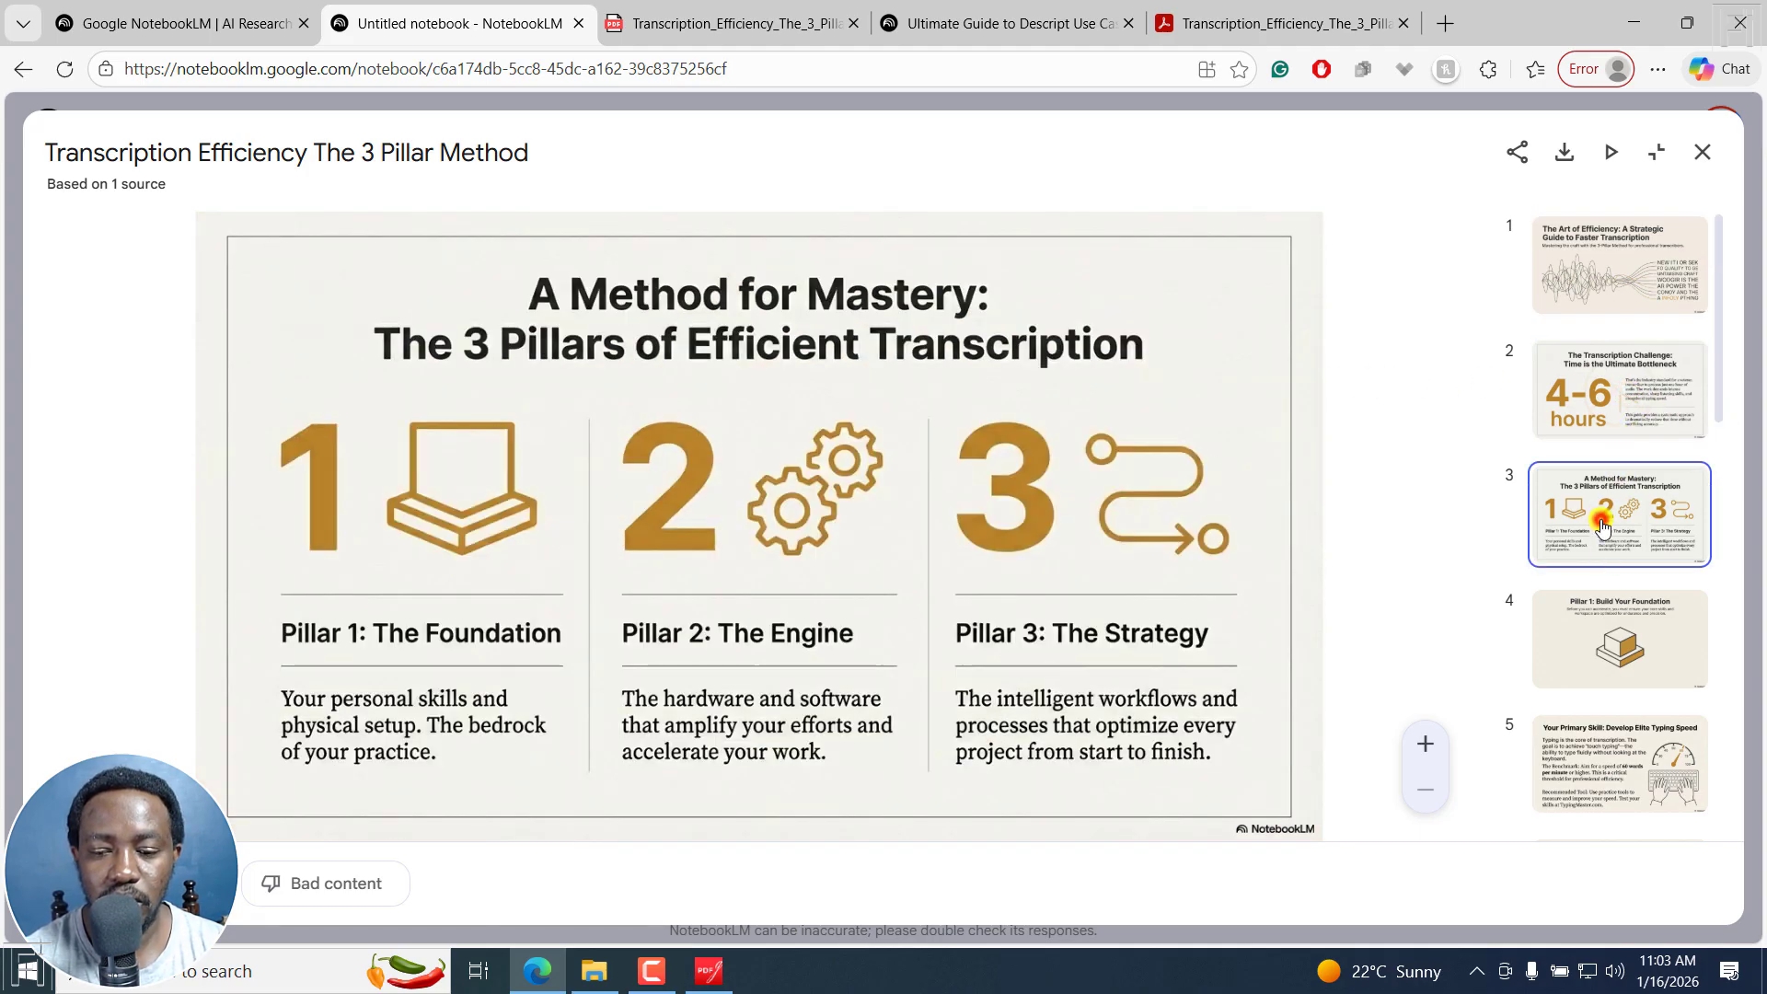
left_click(1611, 644)
left_click(1604, 780)
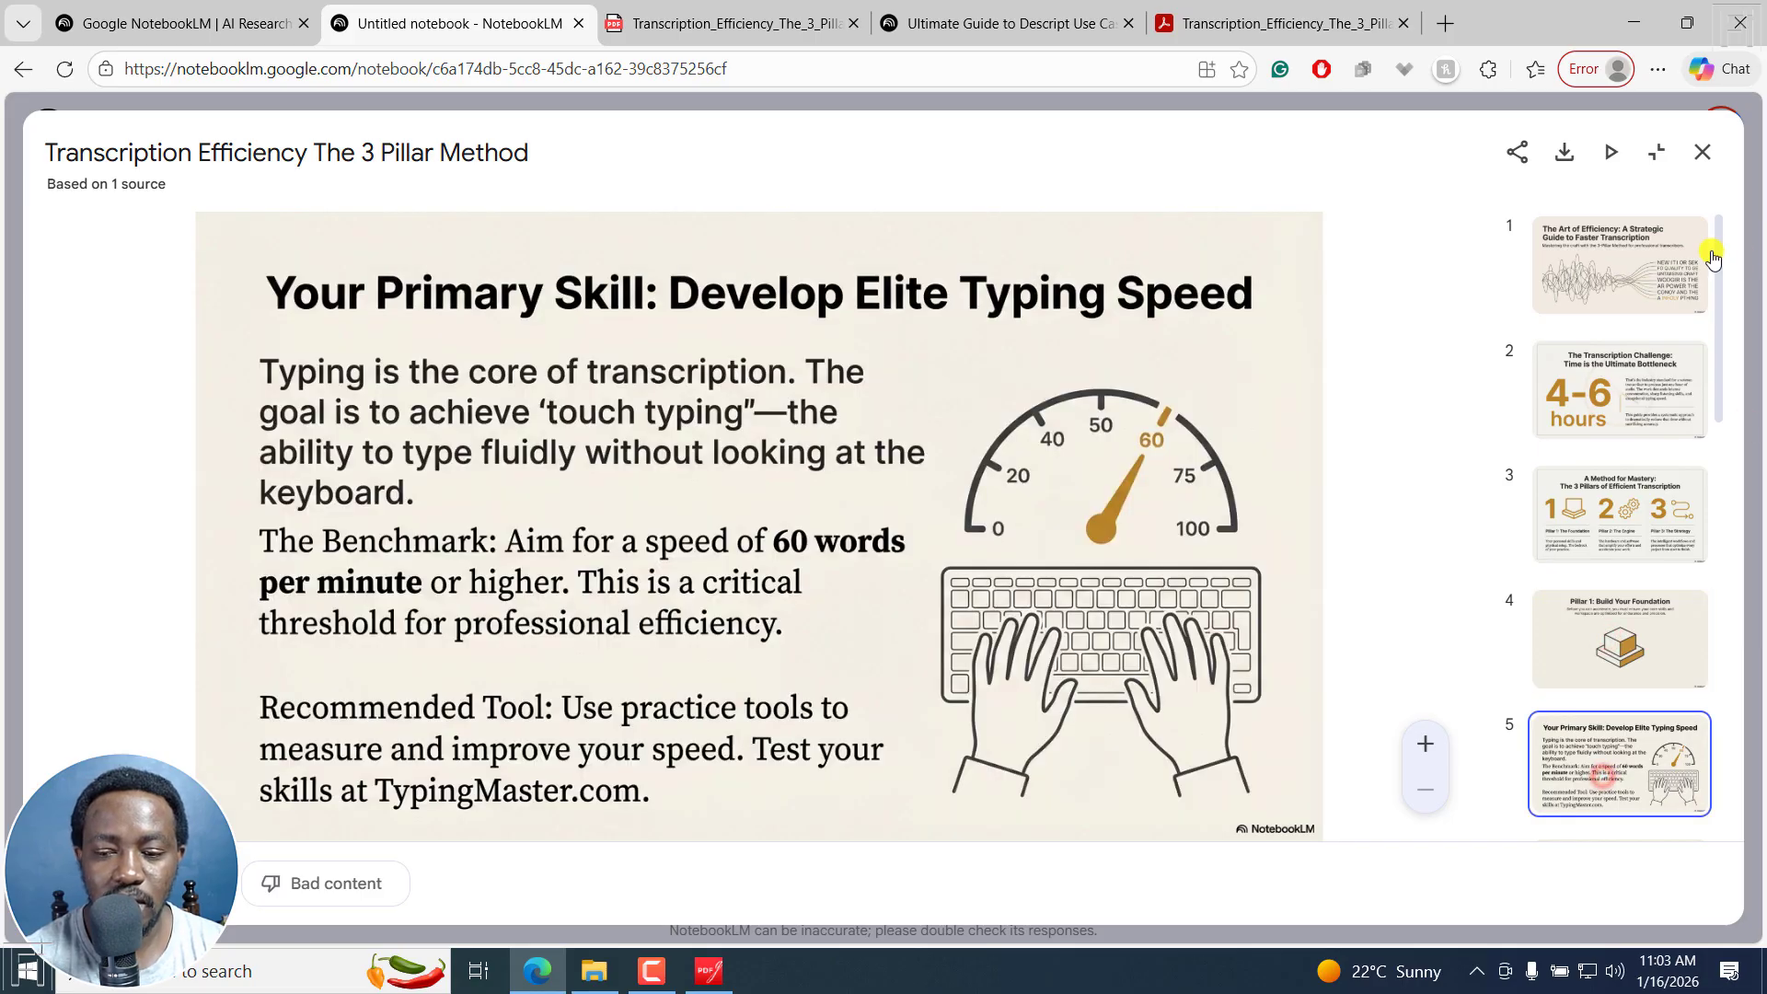
left_click_drag(1720, 257, 1710, 372)
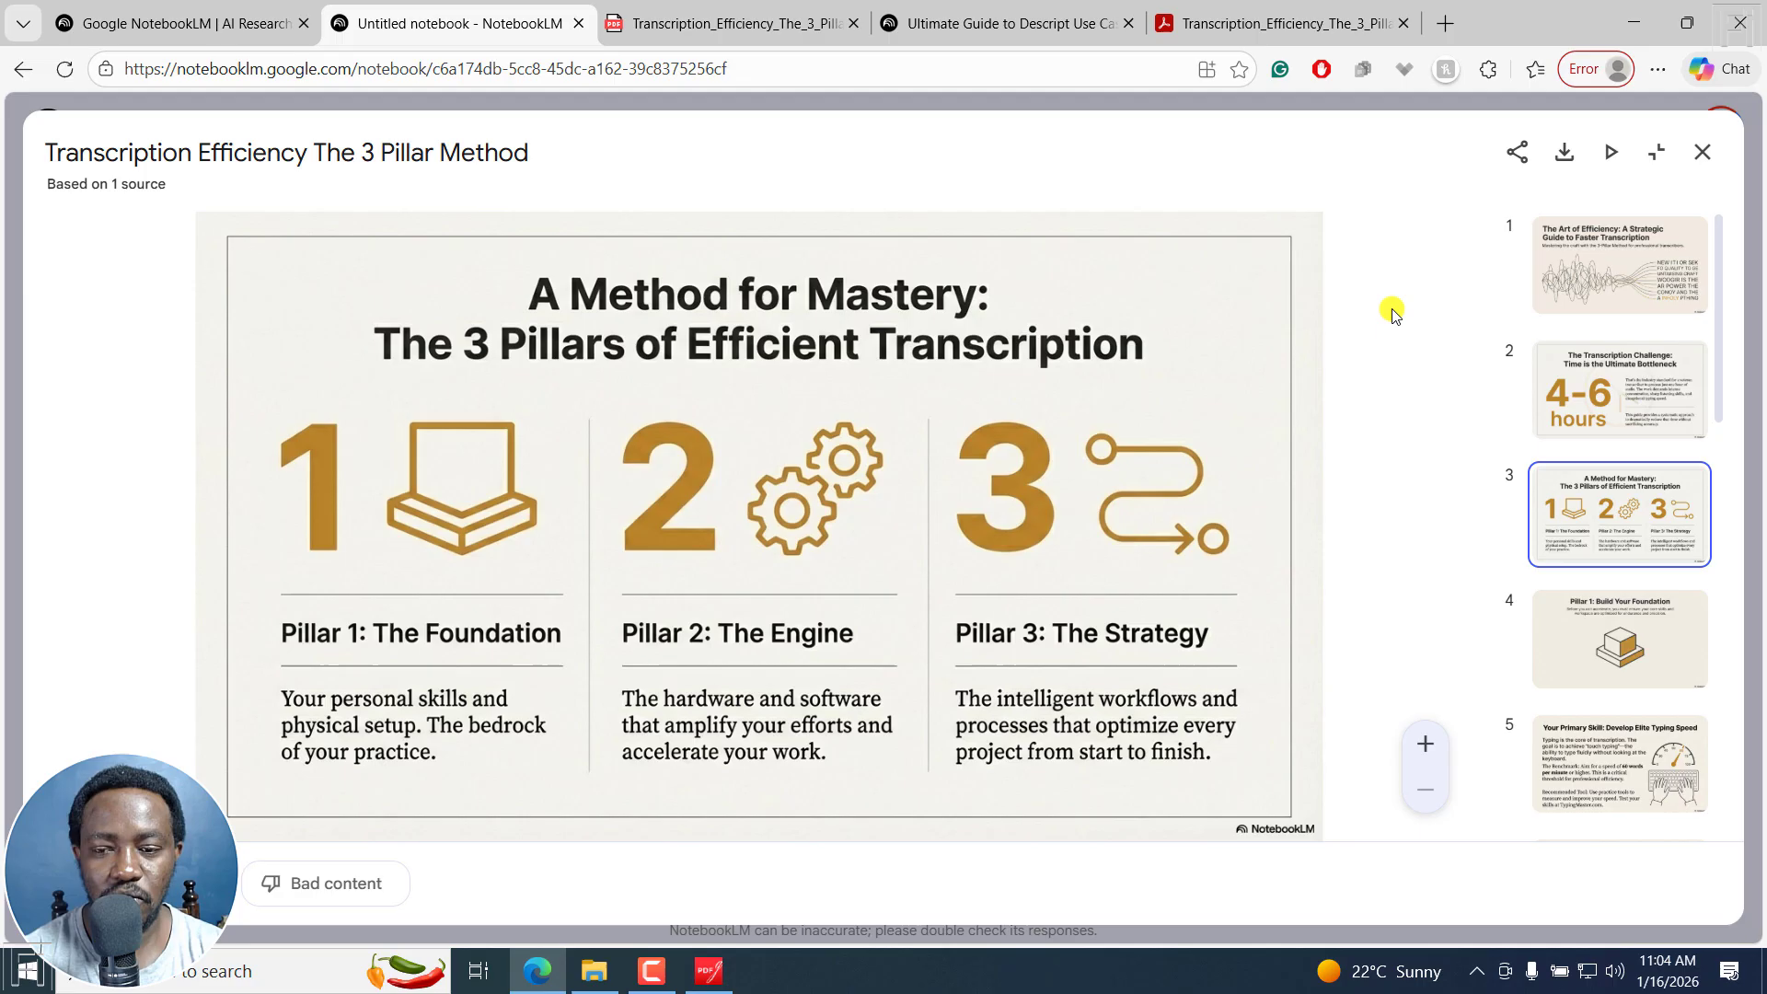
- Download the slide deck and open the PDF from Edge's Downloads panel
left_click(1561, 157)
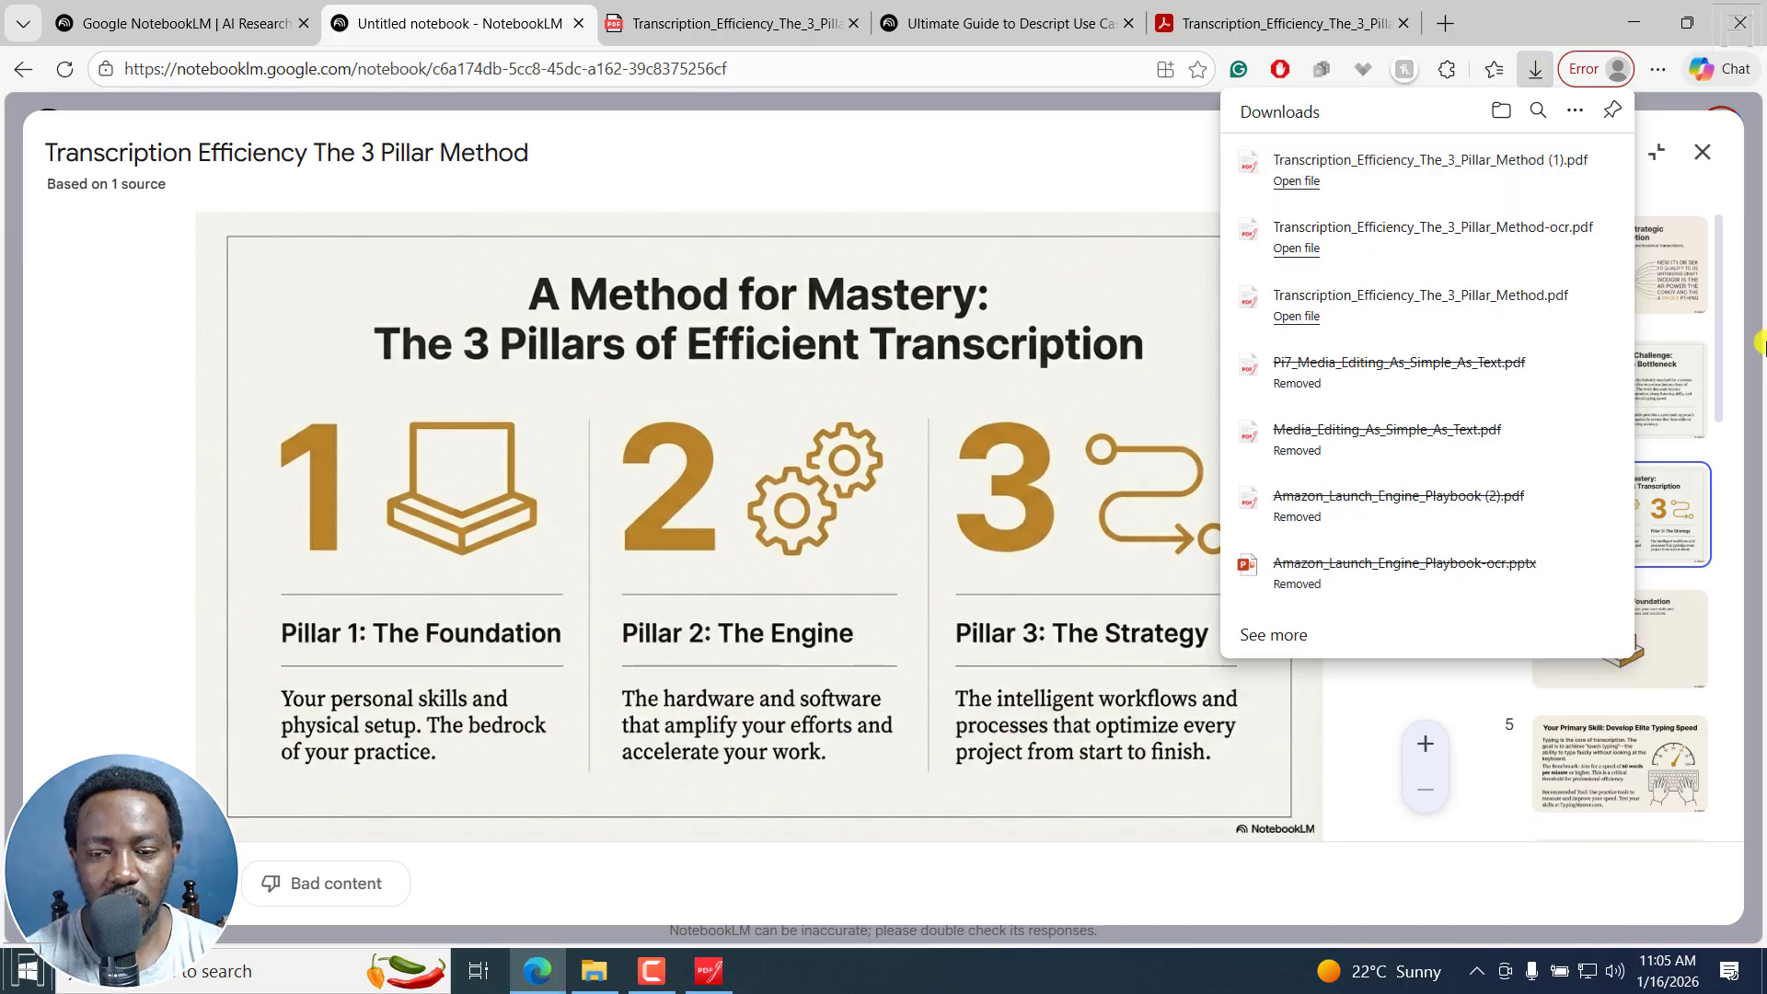
left_click(1378, 171)
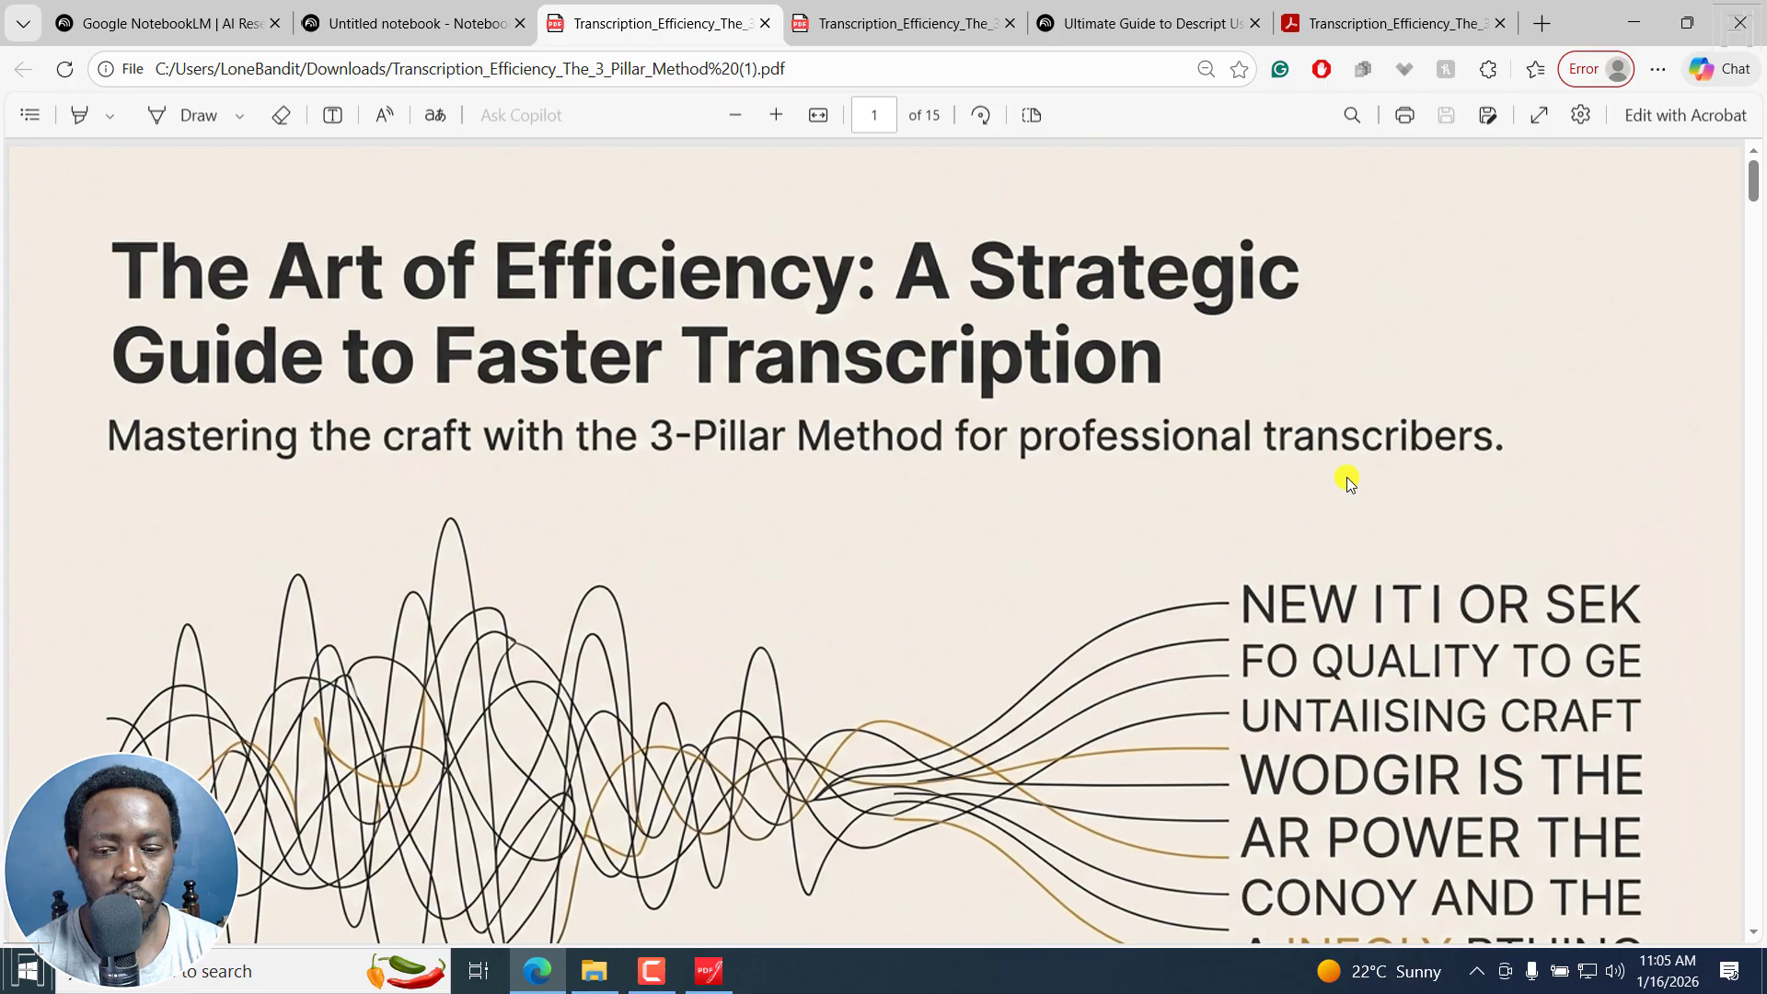
mouse_move(1753, 181)
left_mouse_down()
mouse_move(1756, 232)
mouse_move(1759, 165)
left_mouse_up()
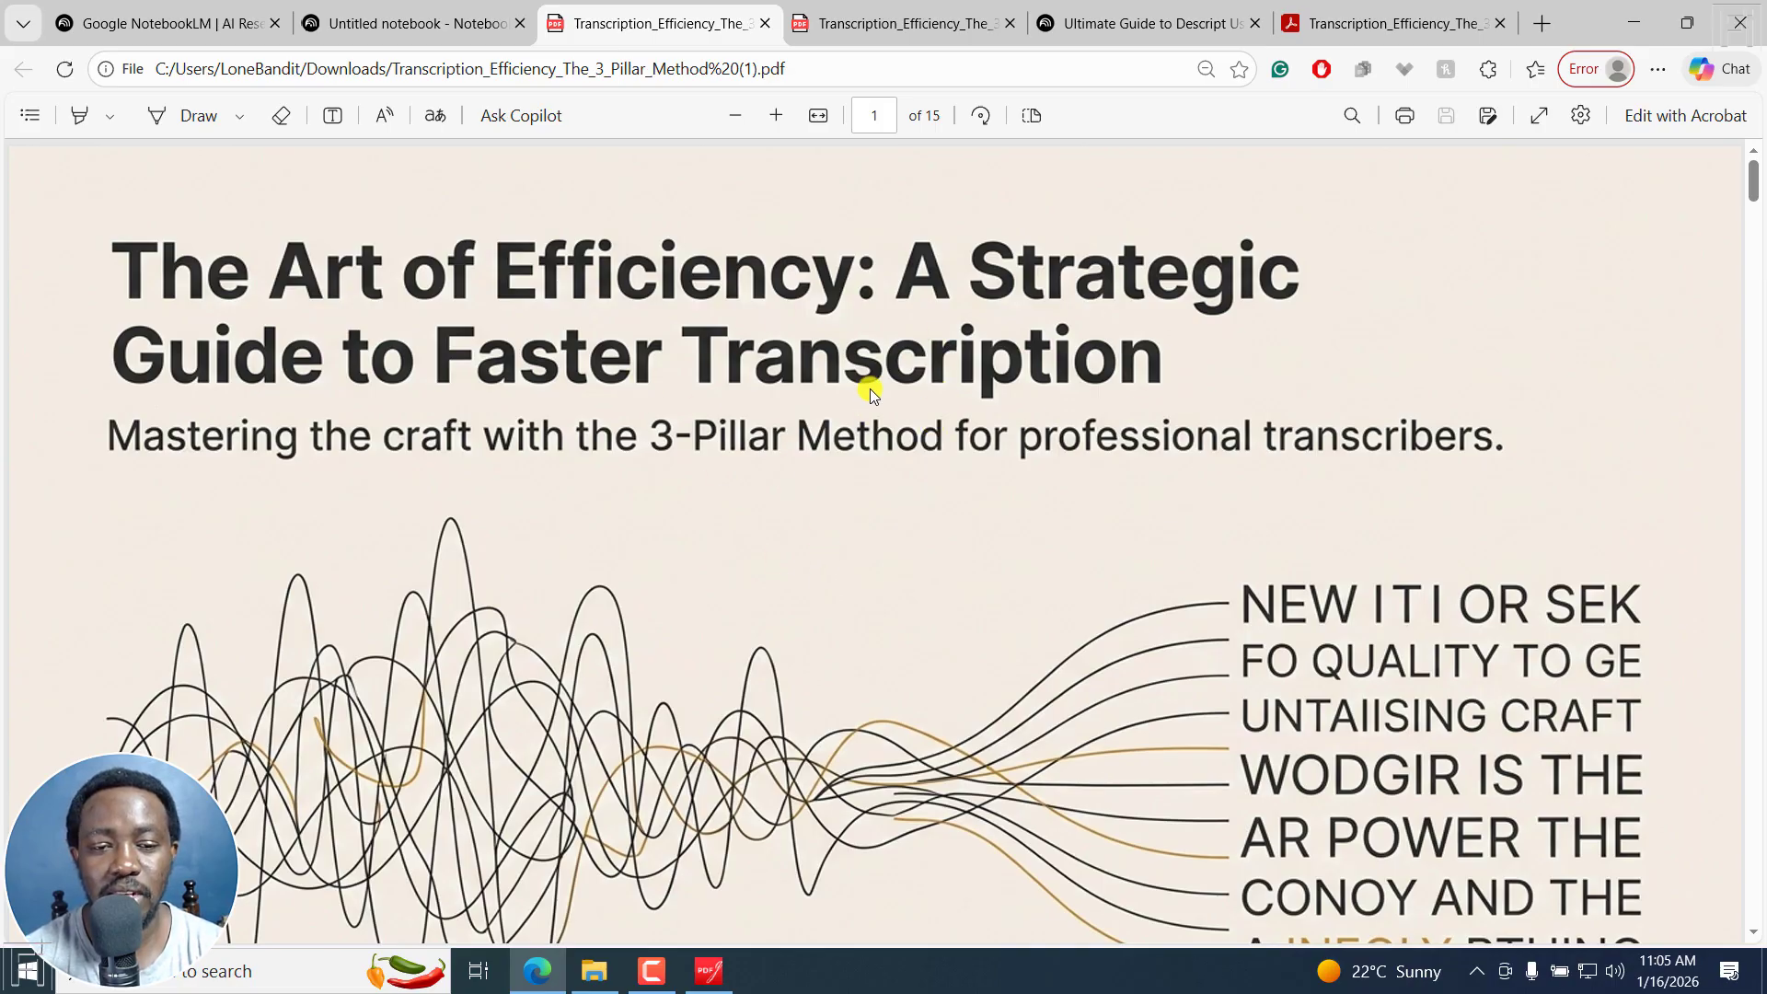
- Zoom out three times on the 15-page PDF to see whole pages
left_click(736, 117)
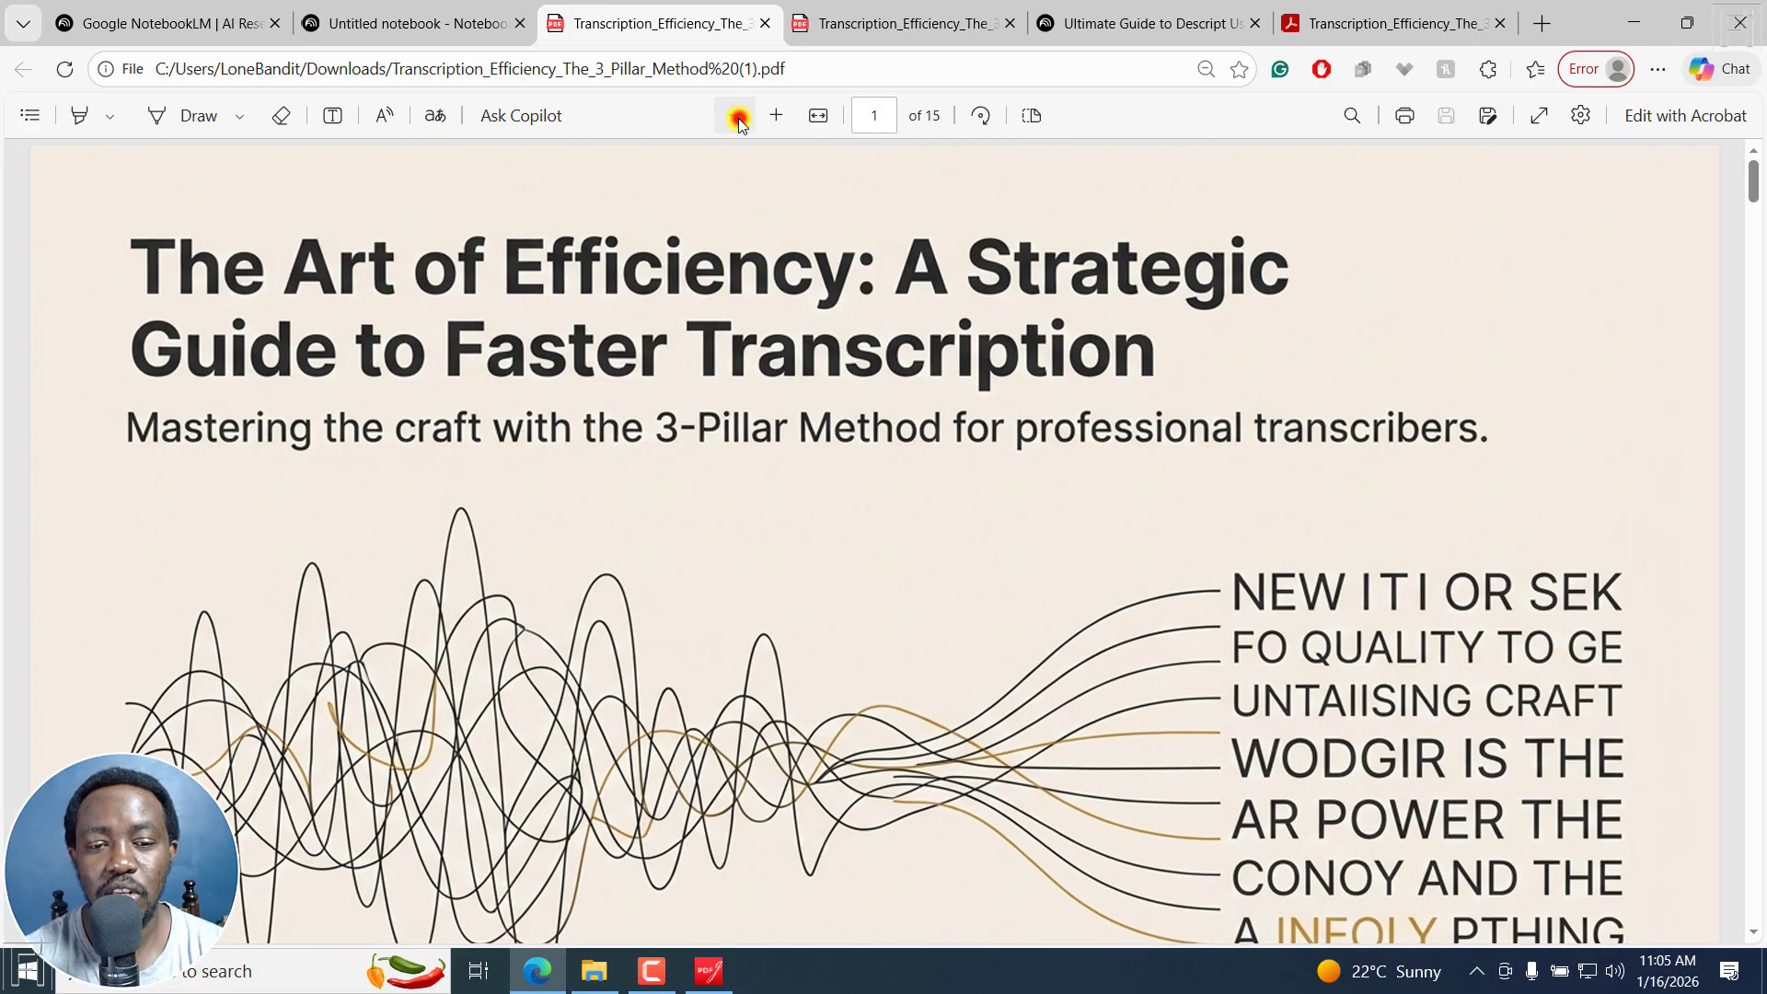
left_click(737, 117)
left_click(736, 117)
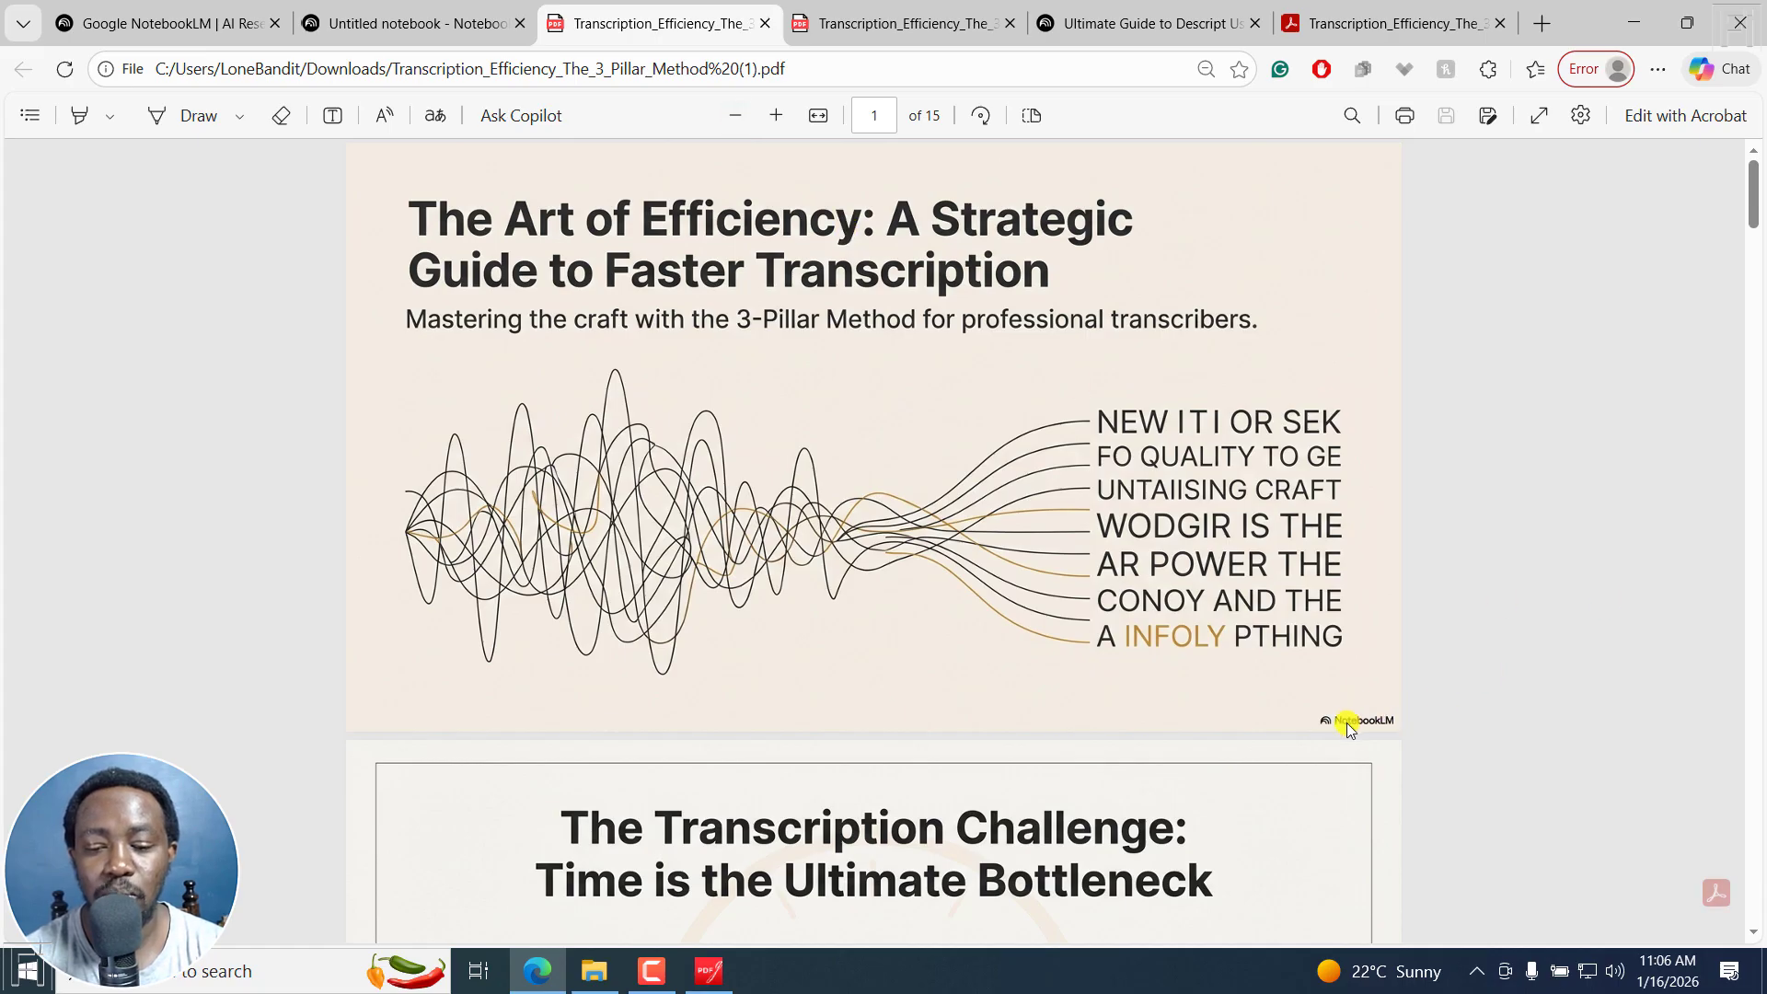